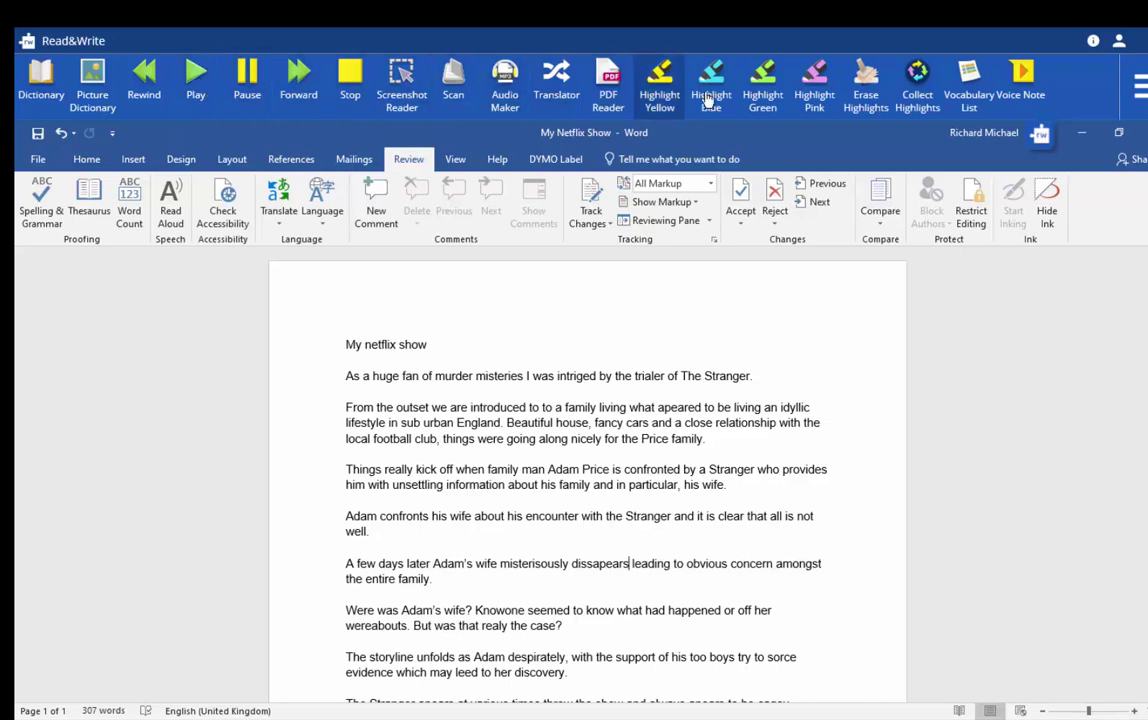
Step: Choose UK Daniel - Vocalizer as the reading voice in the Speech settings, keeping the voice speed at 50
left_click(1141, 88)
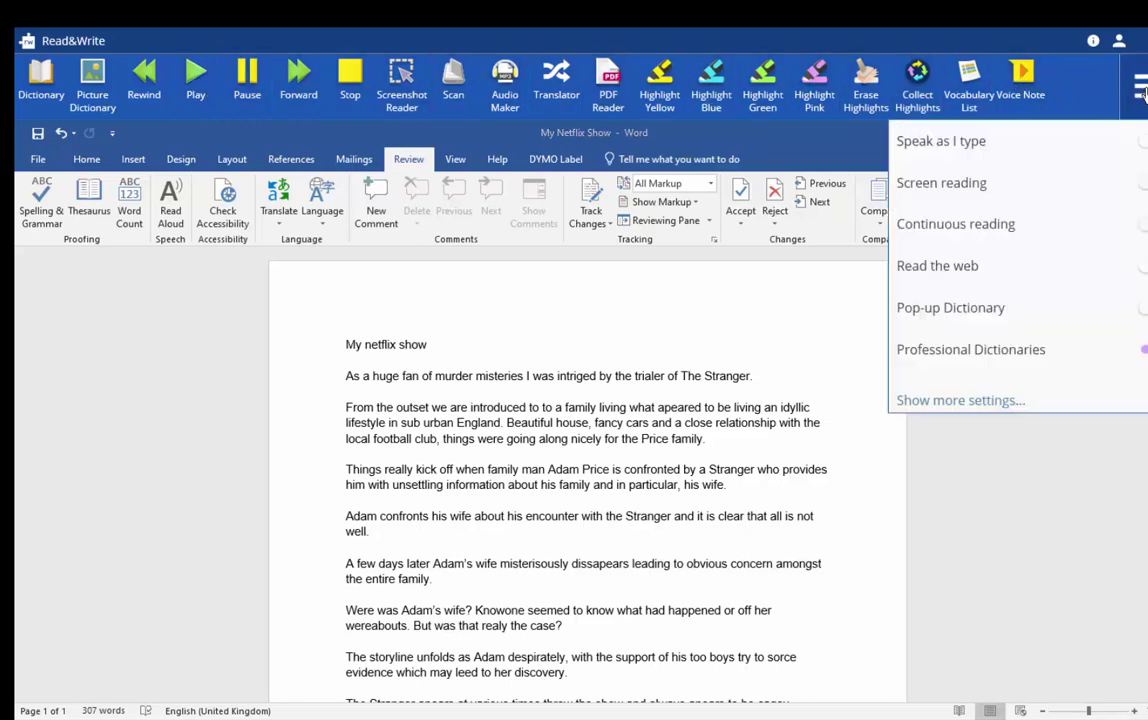
left_click(960, 400)
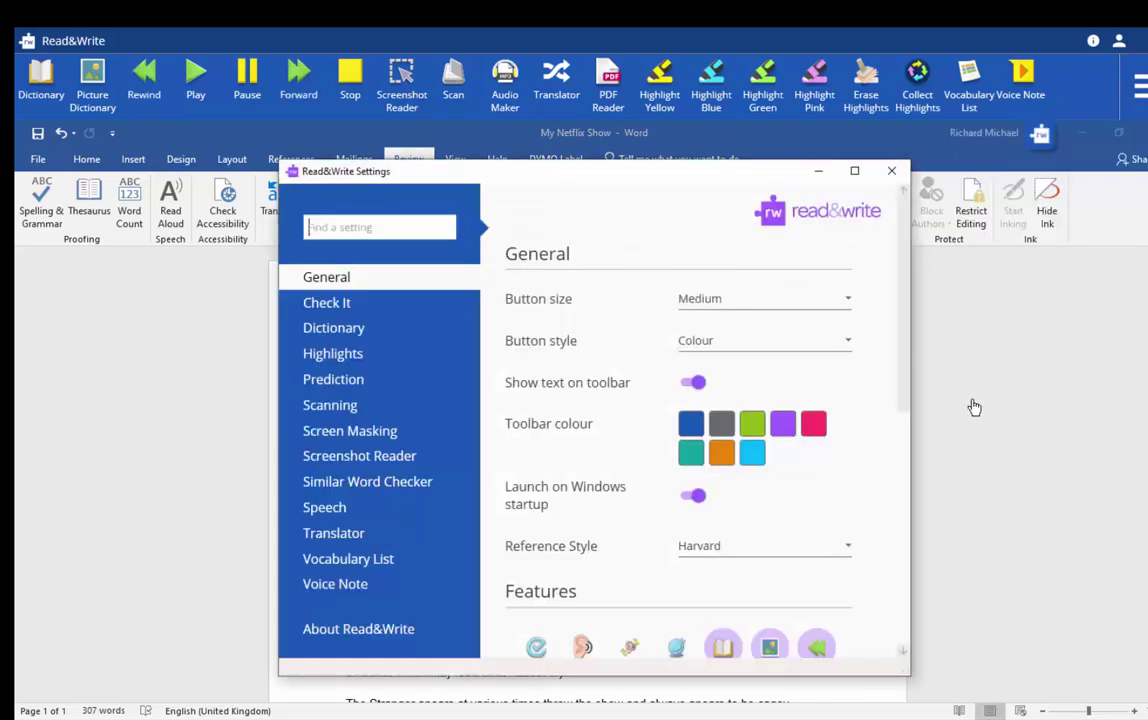
left_click(333, 511)
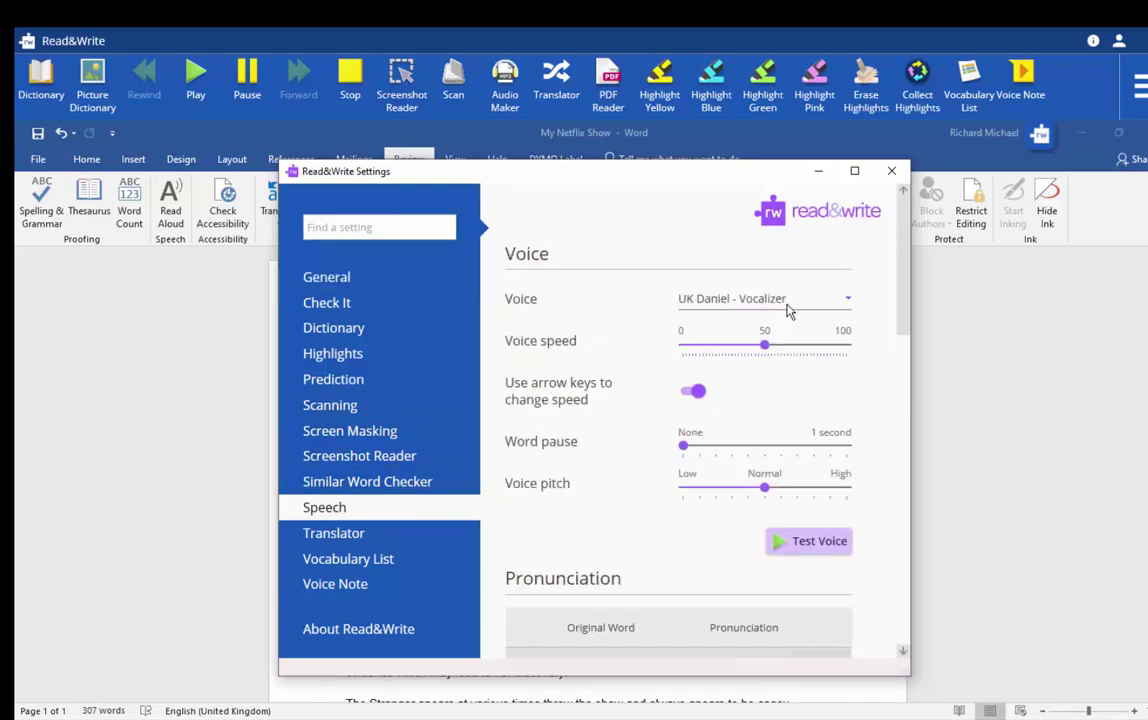
left_click(850, 301)
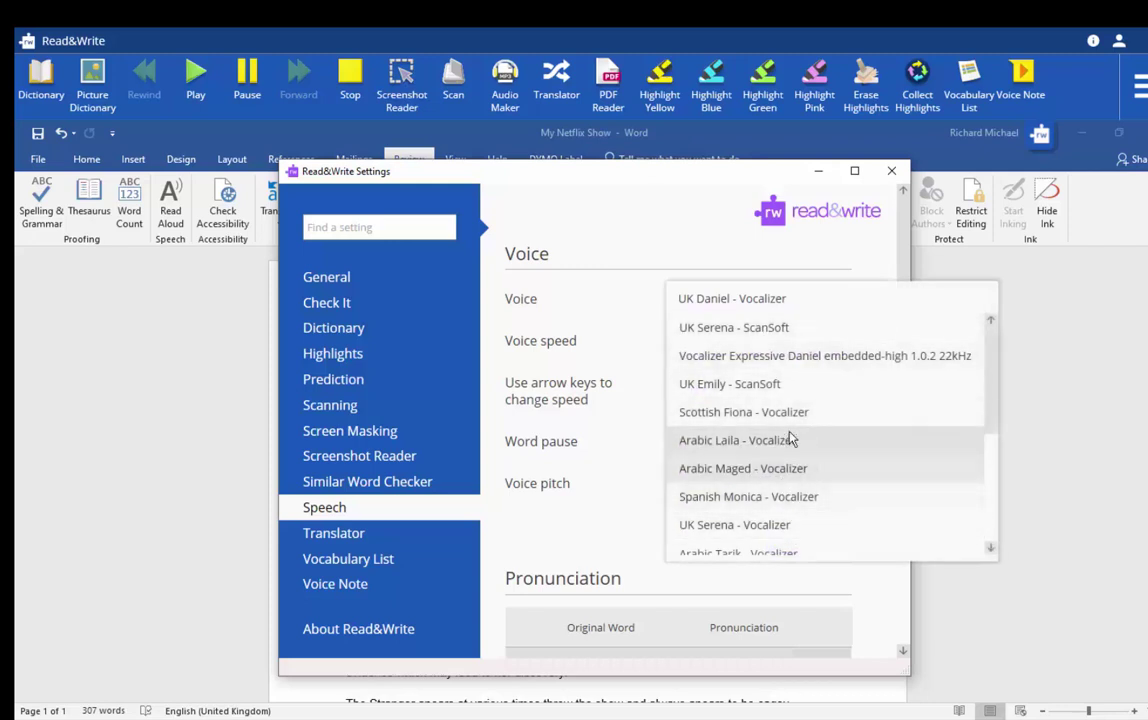
left_click(751, 300)
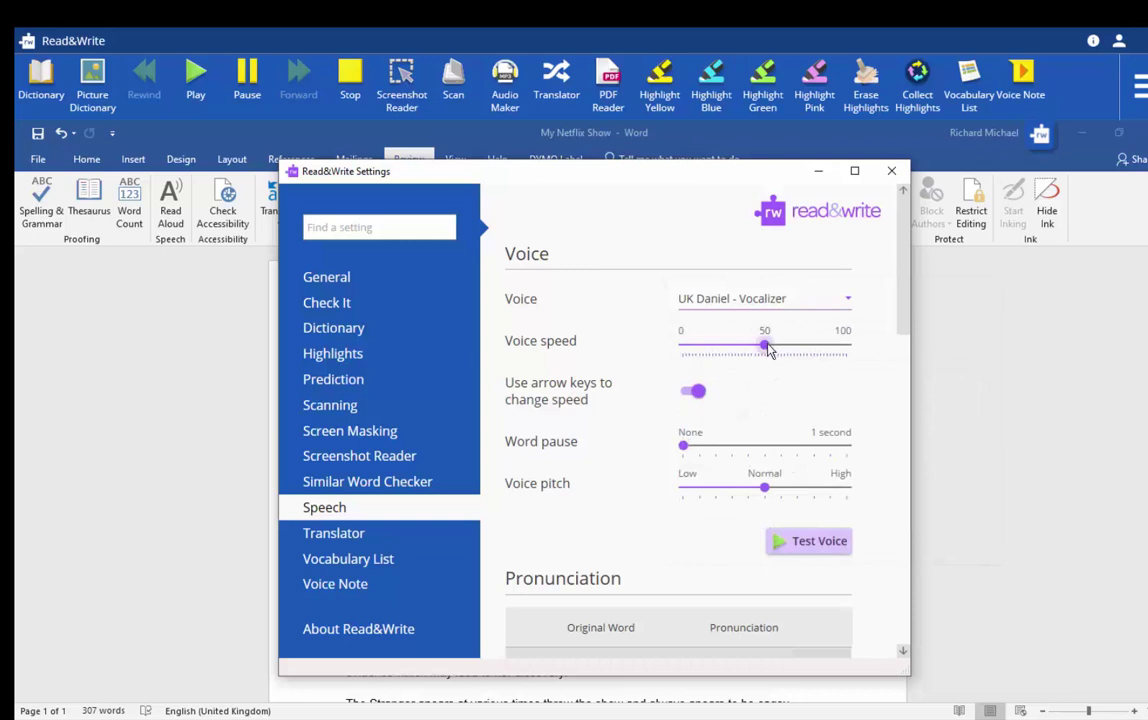
mouse_move(768, 352)
left_mouse_down()
mouse_move(753, 351)
mouse_move(784, 350)
mouse_move(770, 352)
left_mouse_up()
left_click(892, 175)
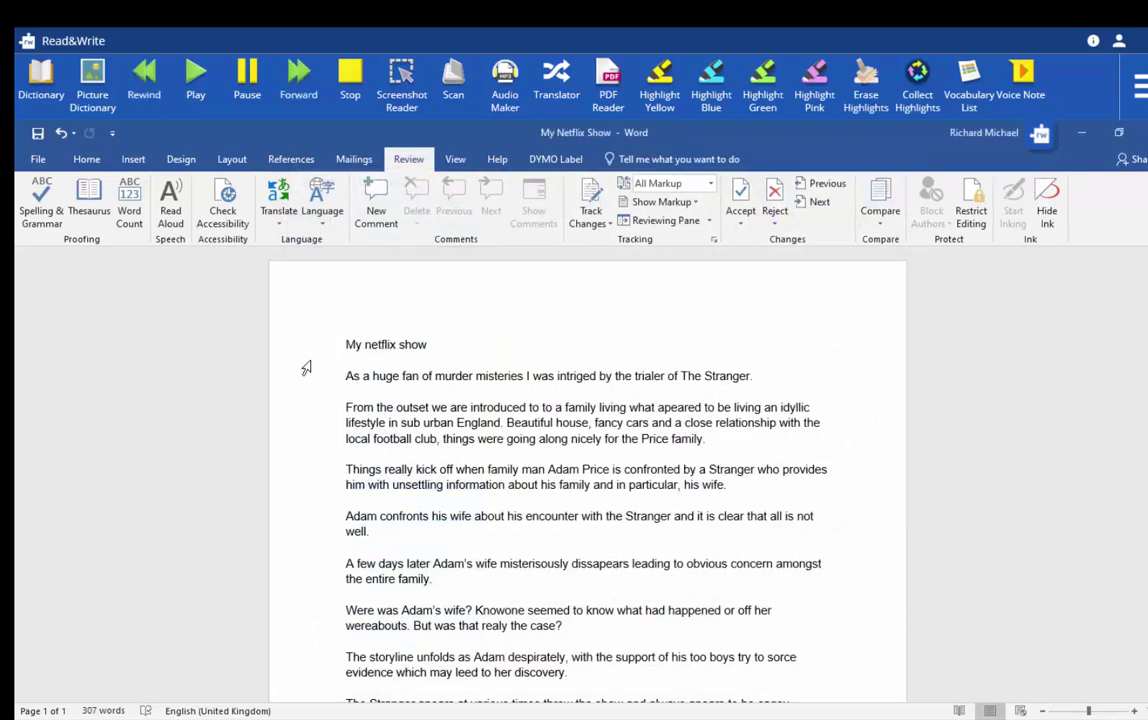
Step: Have the opening sentence read aloud and highlight the misspelled words "intriged" and "trialer" in yellow
left_click(196, 90)
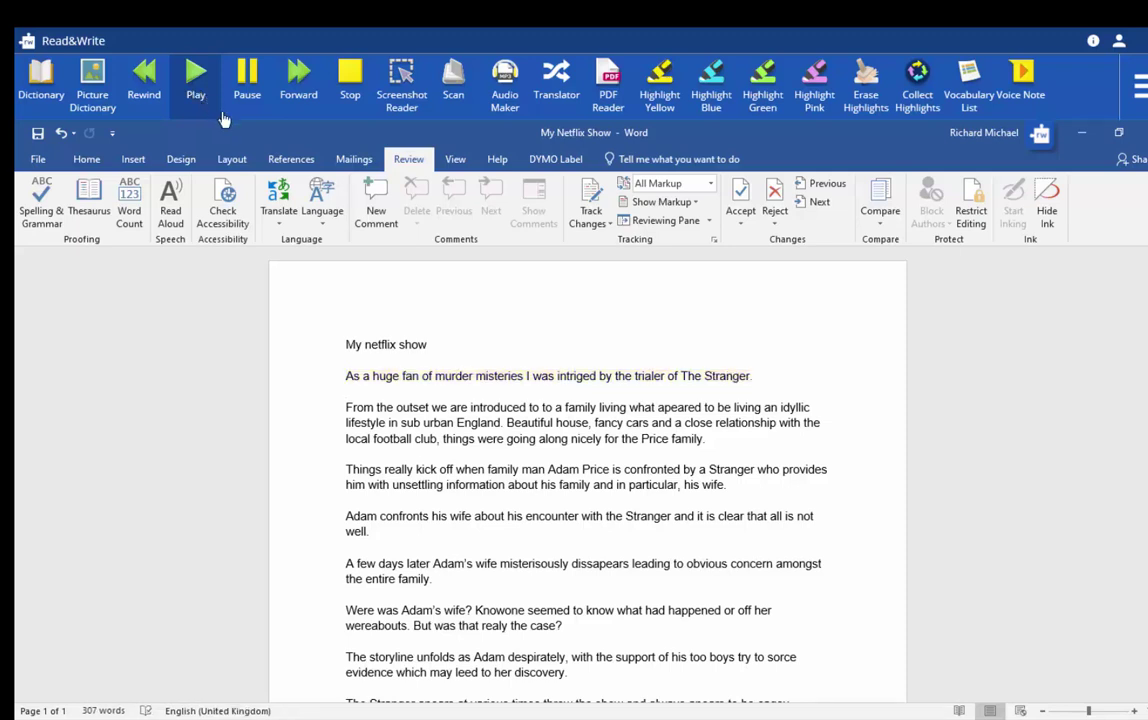
double_click(577, 378)
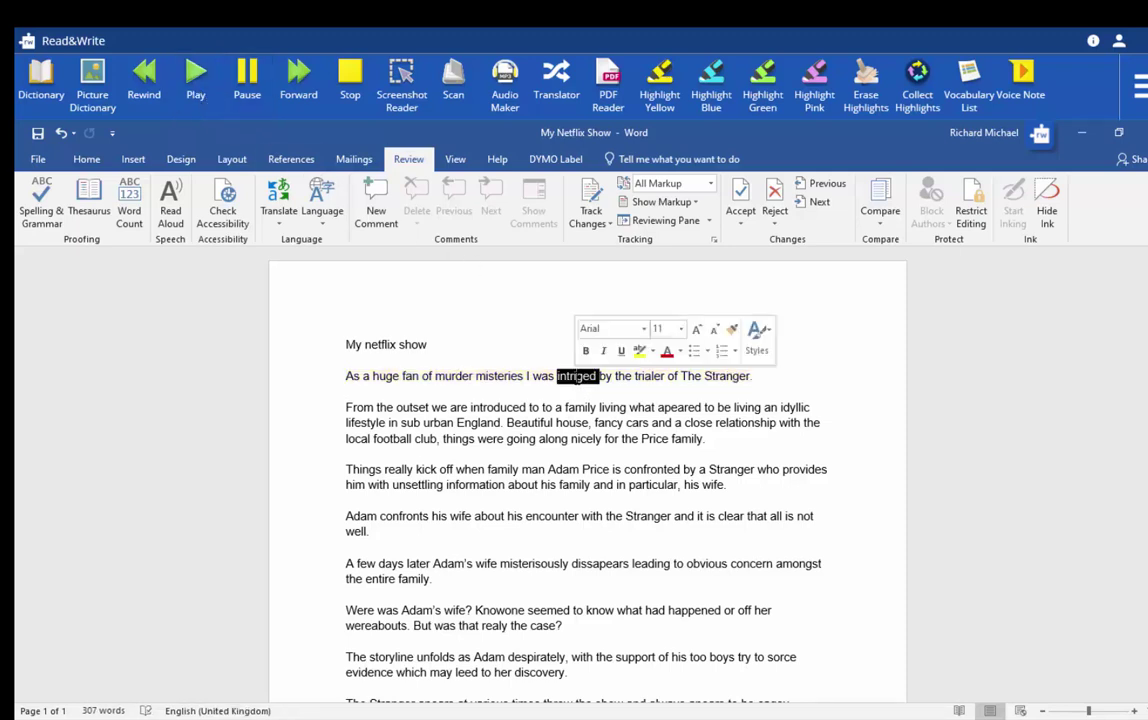
left_click(659, 97)
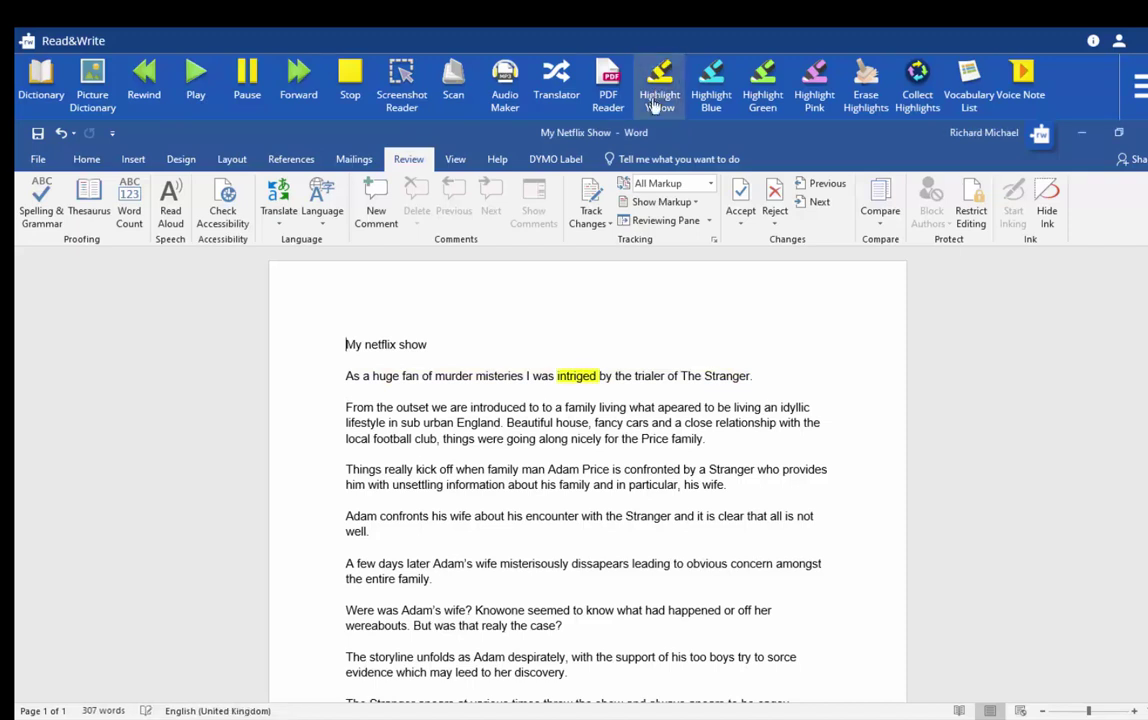
double_click(651, 377)
left_click(659, 97)
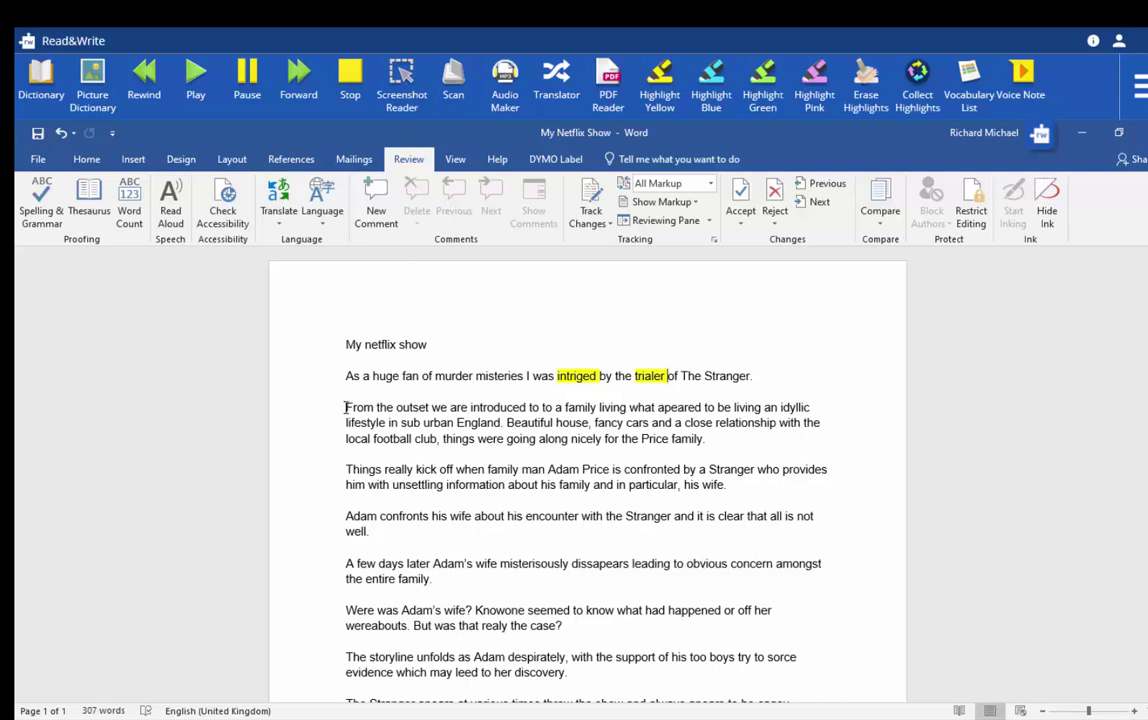
Step: Have the paragraph starting "From the outset" read aloud and highlight "to to" and "apeared" in yellow
left_click(197, 80)
left_click_drag(529, 407, 555, 407)
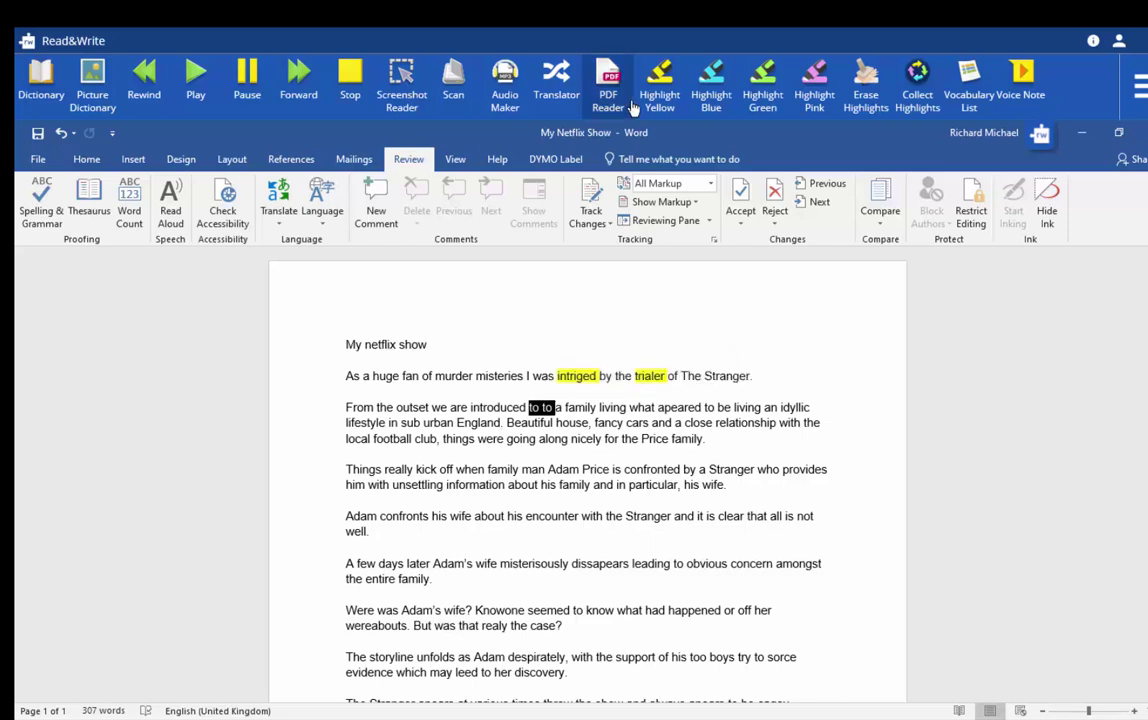
left_click(660, 95)
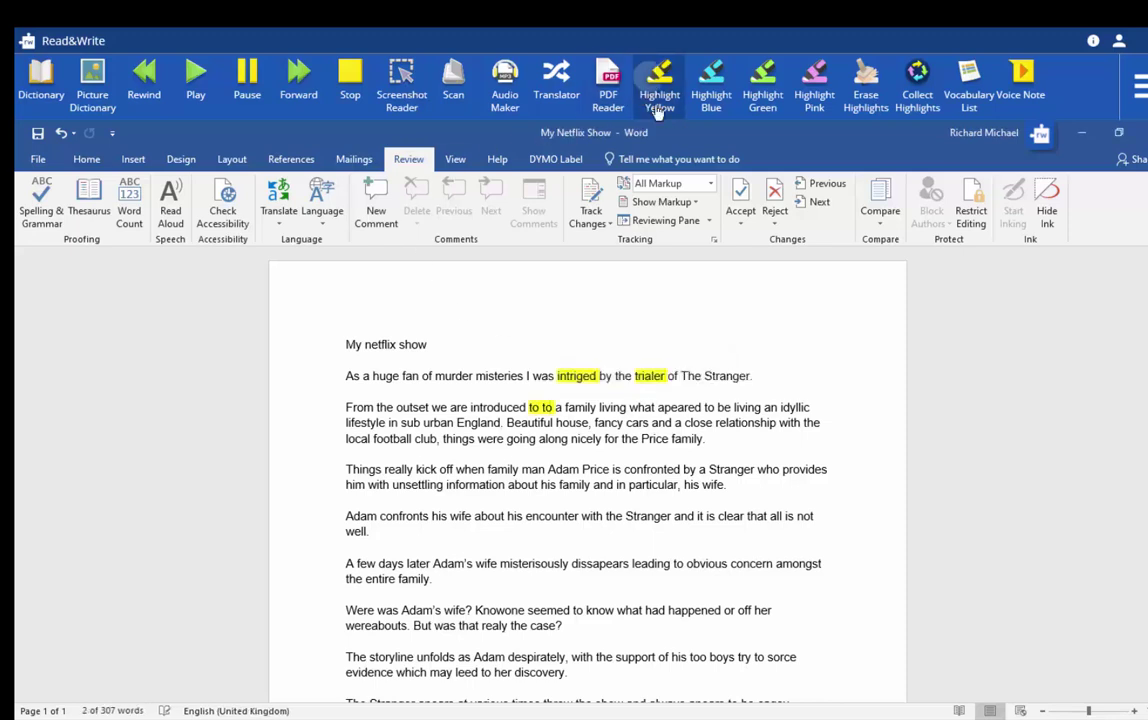
double_click(683, 407)
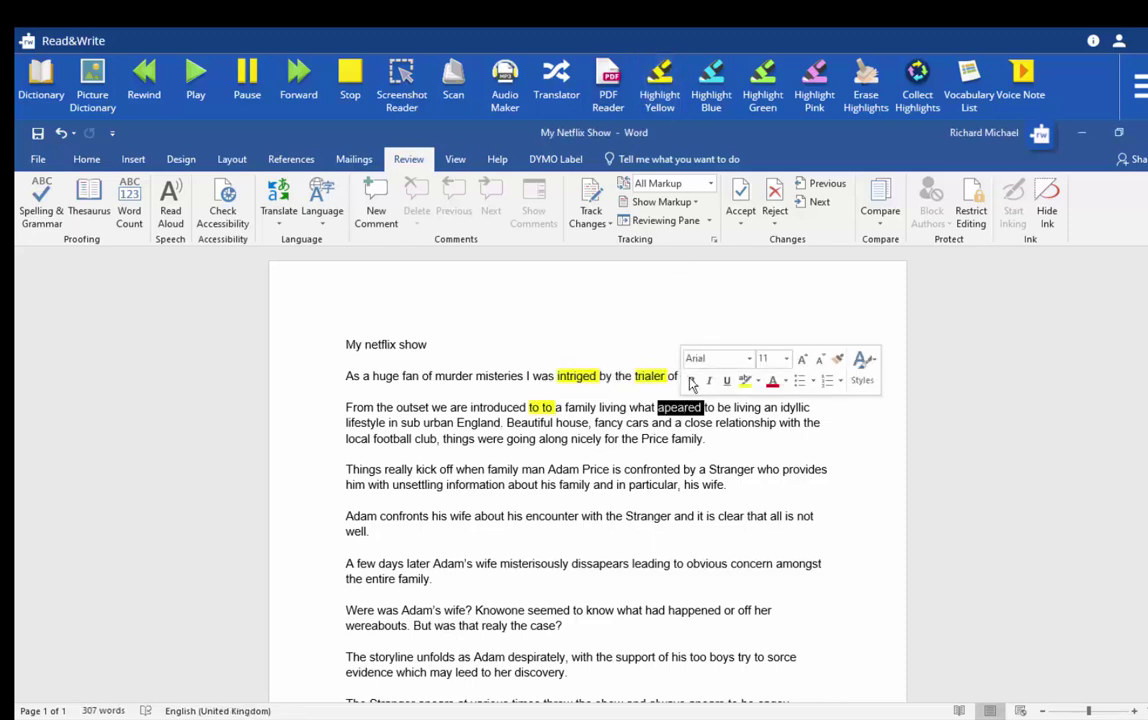
left_click(657, 97)
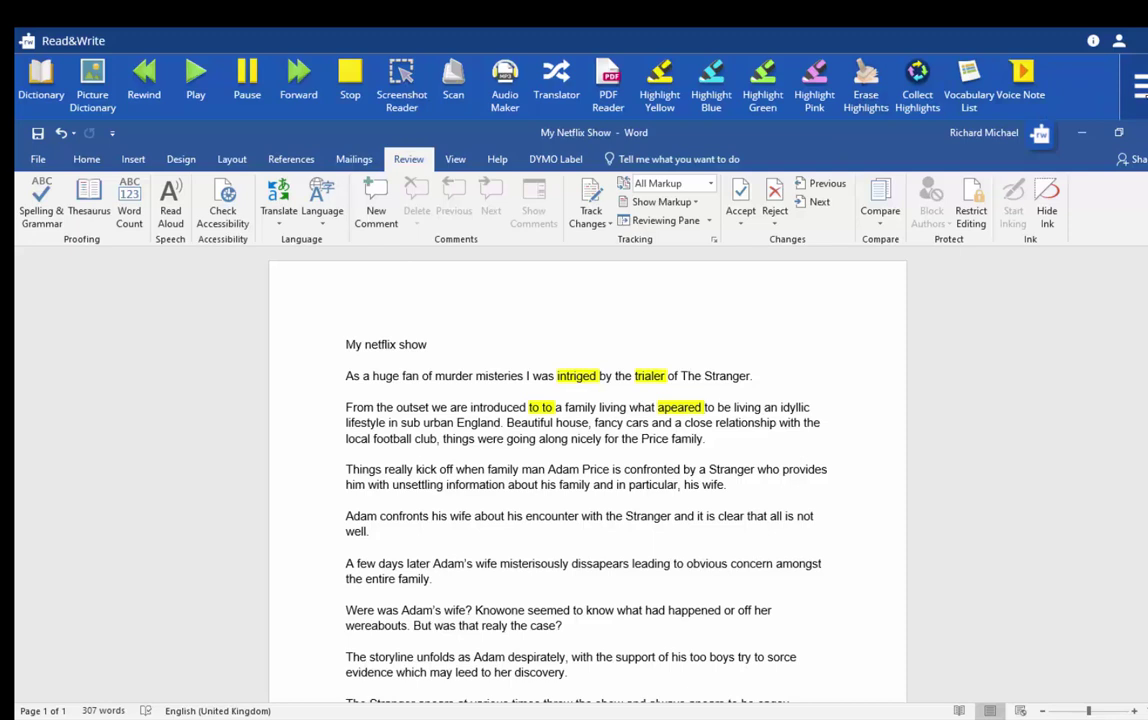
Step: Add the Check It feature to the Read&Write toolbar through the General settings
left_click(1139, 87)
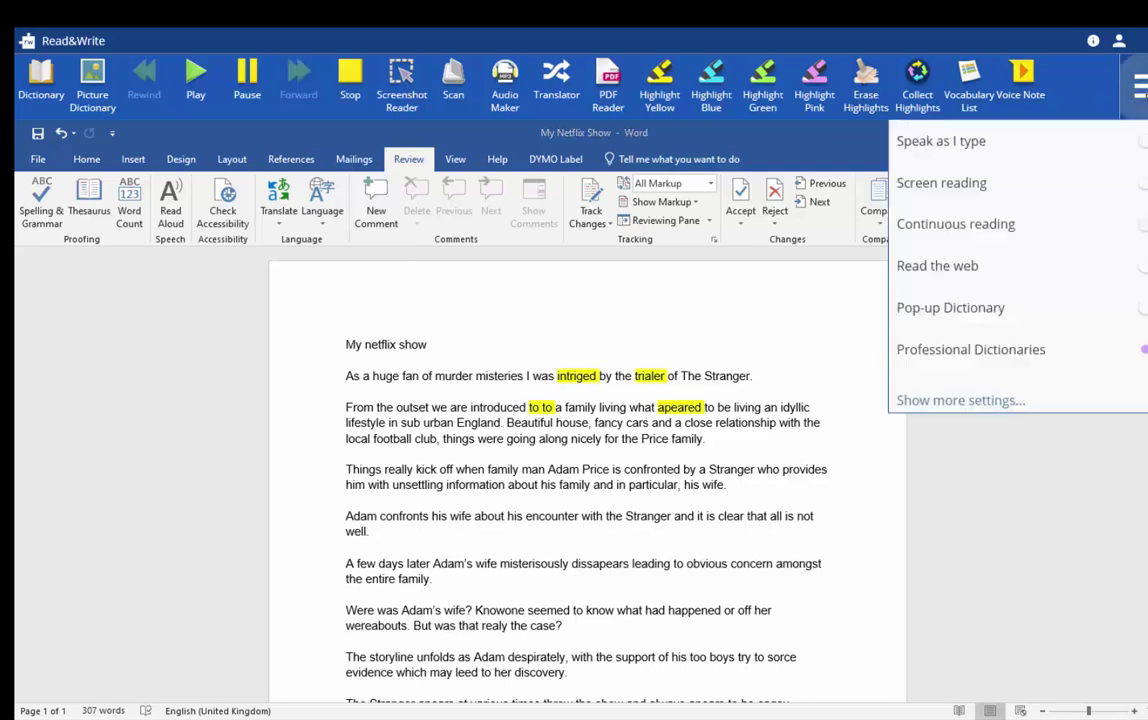
left_click(950, 404)
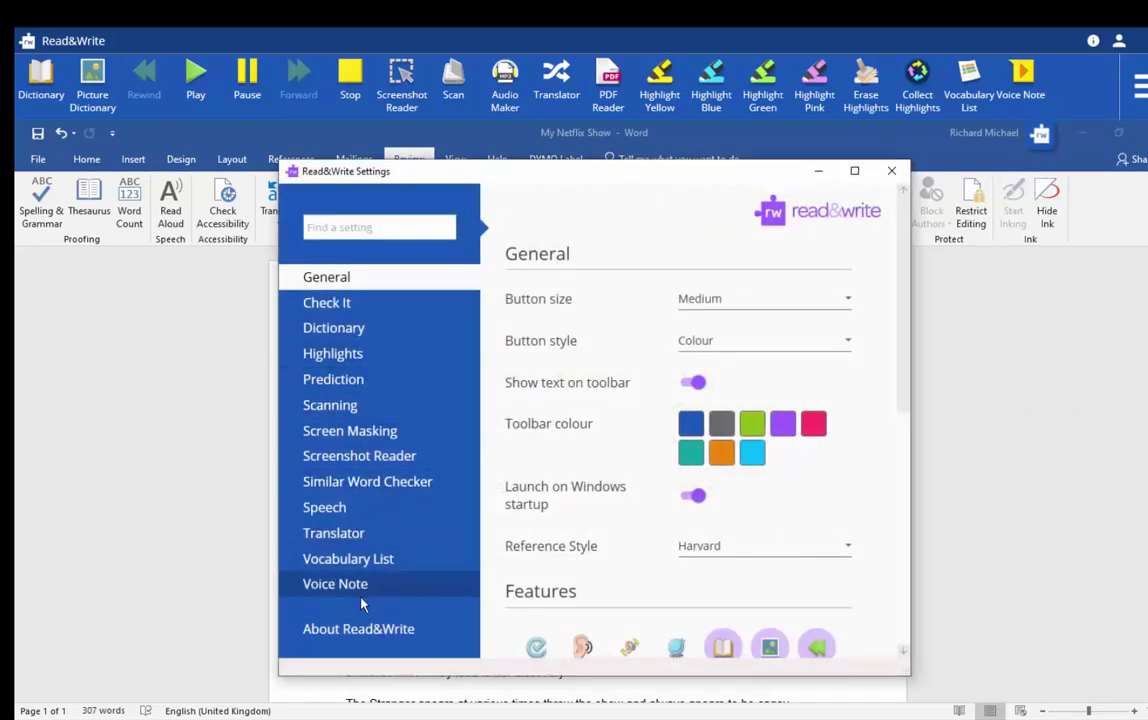
scroll(584, 590, "down", 4)
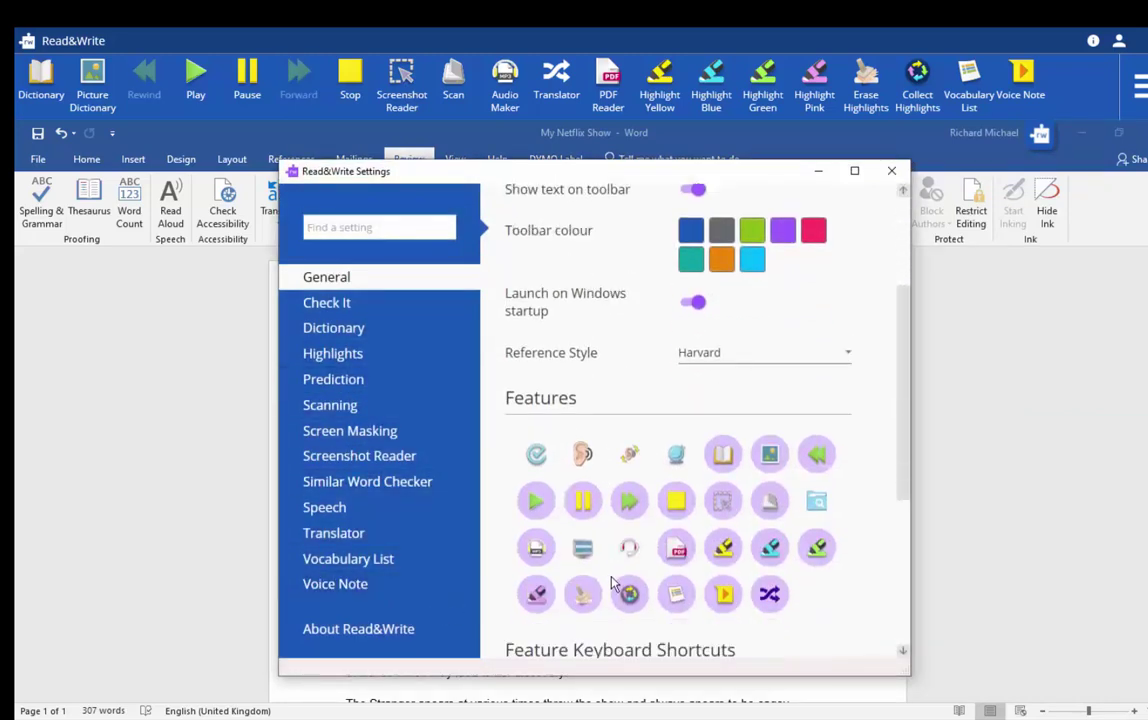
scroll(613, 583, "down", 1)
left_click(540, 416)
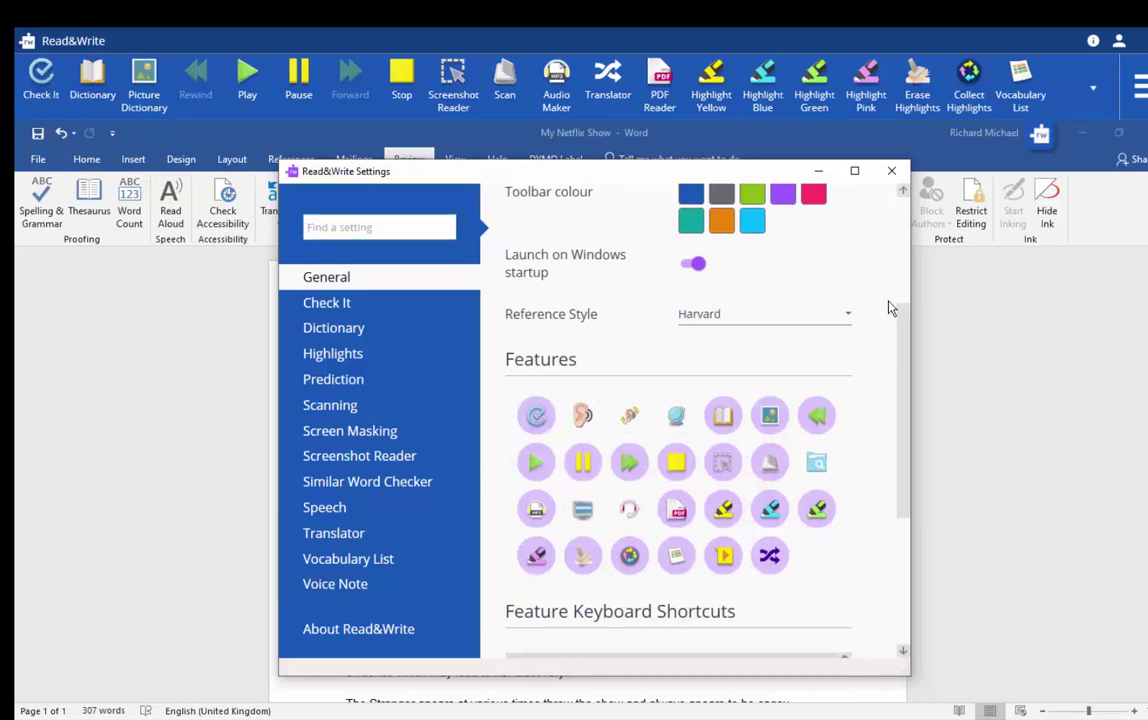
left_click(894, 172)
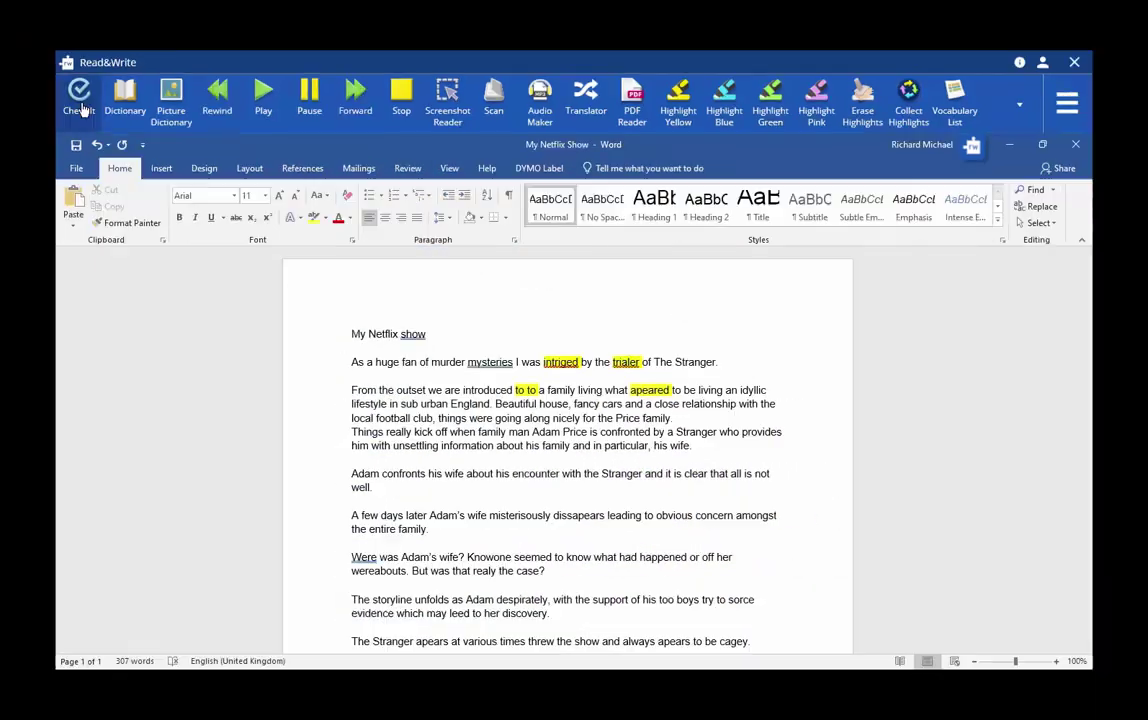
Step: Turn on Check It and open the Dictionary, placing its window clear of the highlighted words
left_click(80, 105)
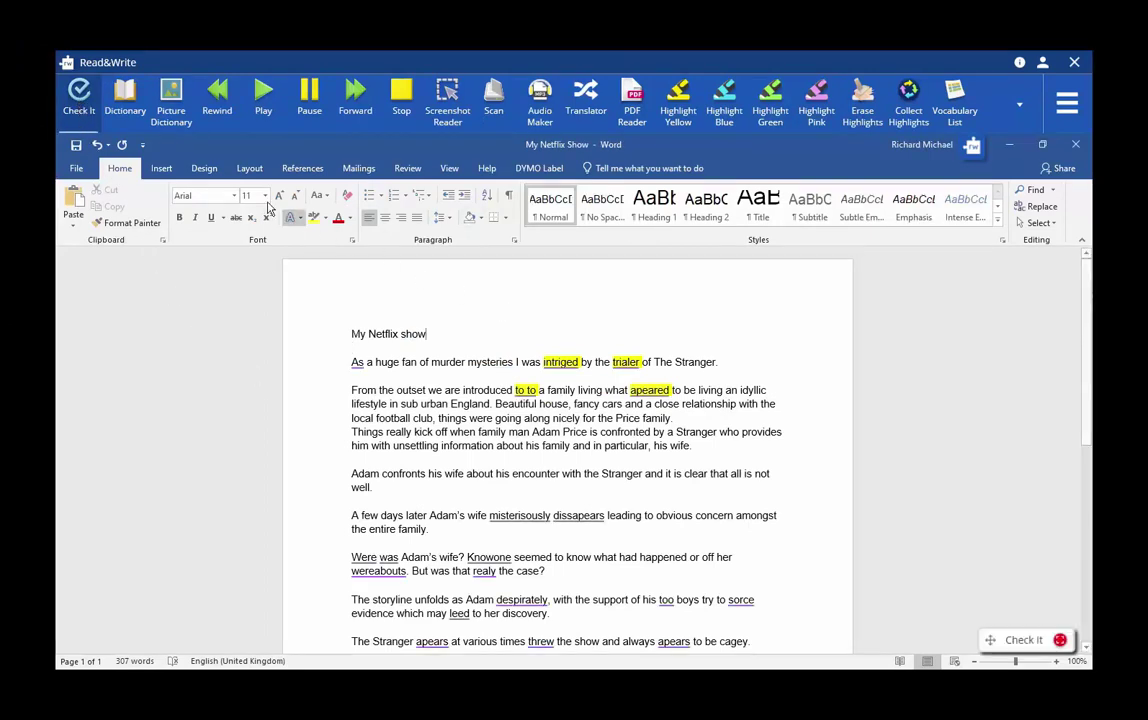
left_click(133, 112)
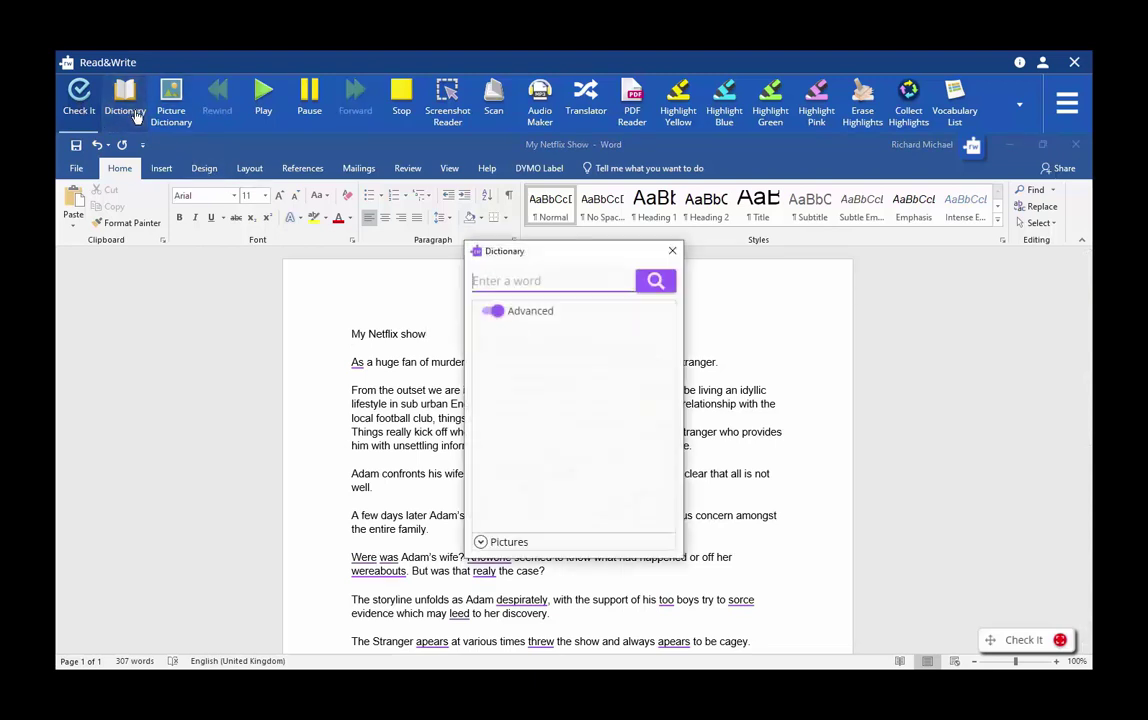
left_click_drag(505, 245, 374, 320)
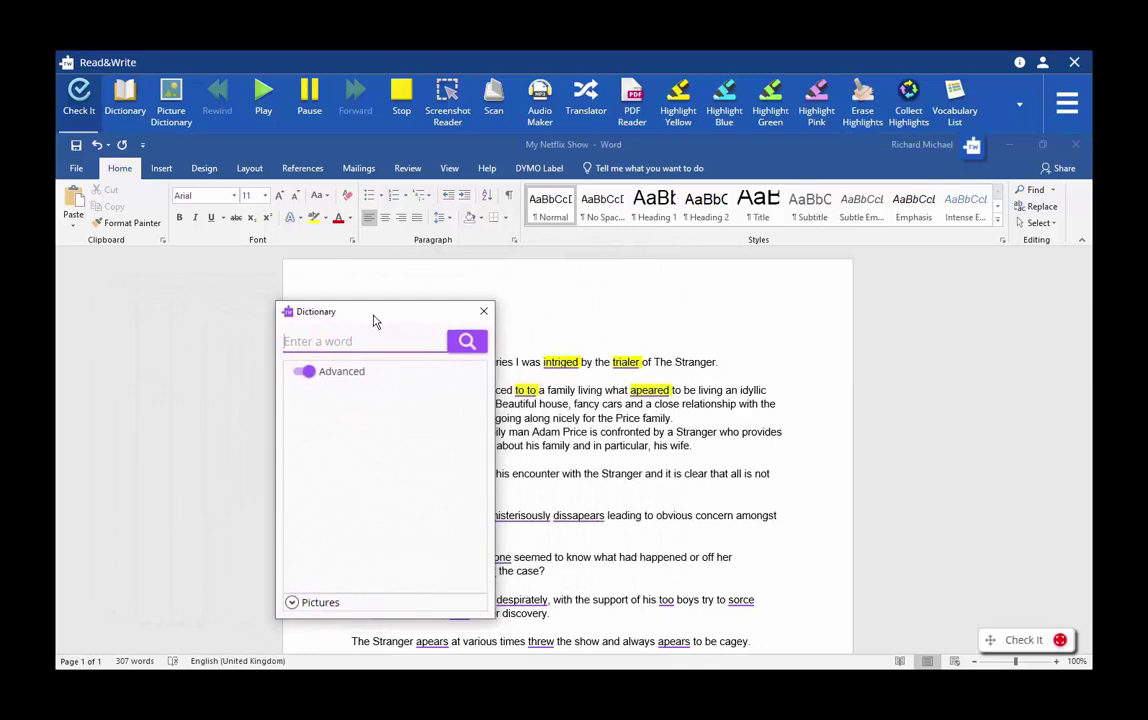
Step: Look up the Check It suggestion "intrigued" for "intriged" in the Dictionary and have its first noun definition read aloud
left_click(572, 378)
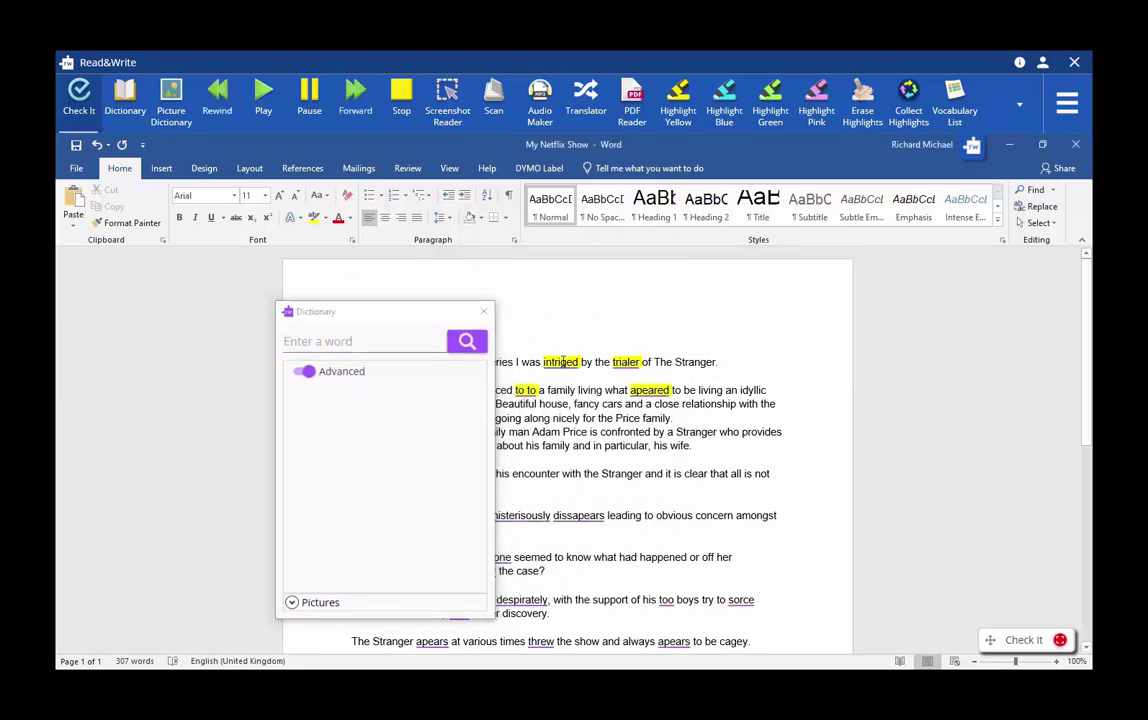
right_click(563, 363)
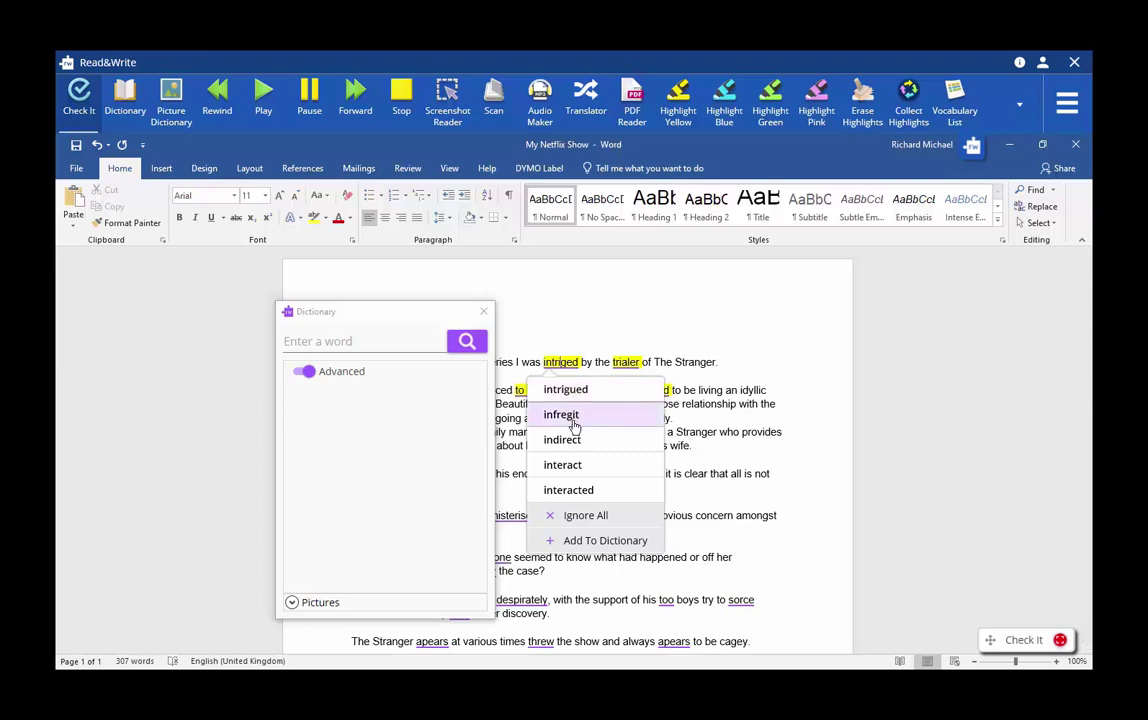
mouse_move(574, 415)
mouse_move(576, 392)
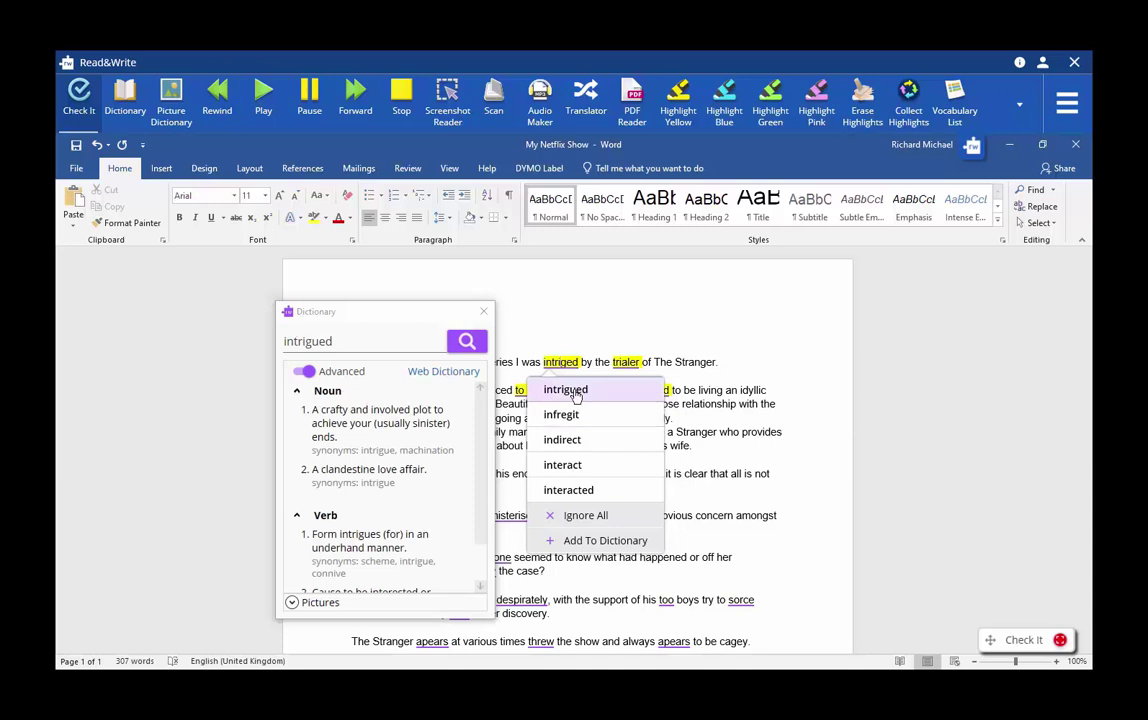
left_click(384, 423)
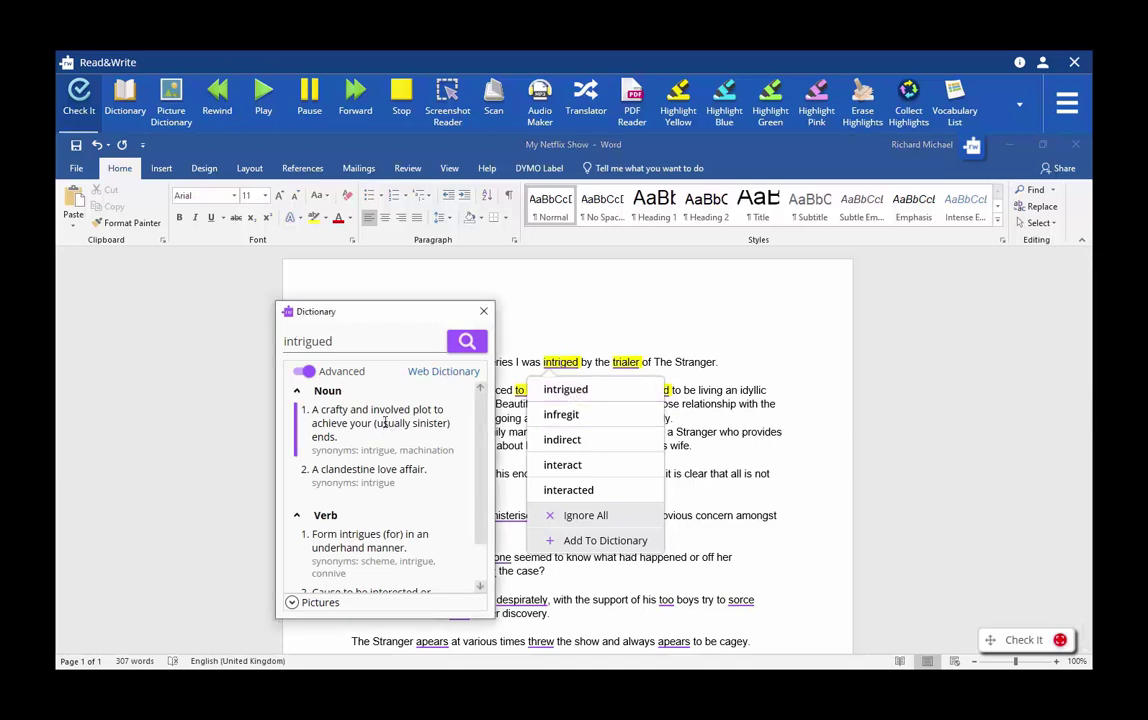
left_click(266, 101)
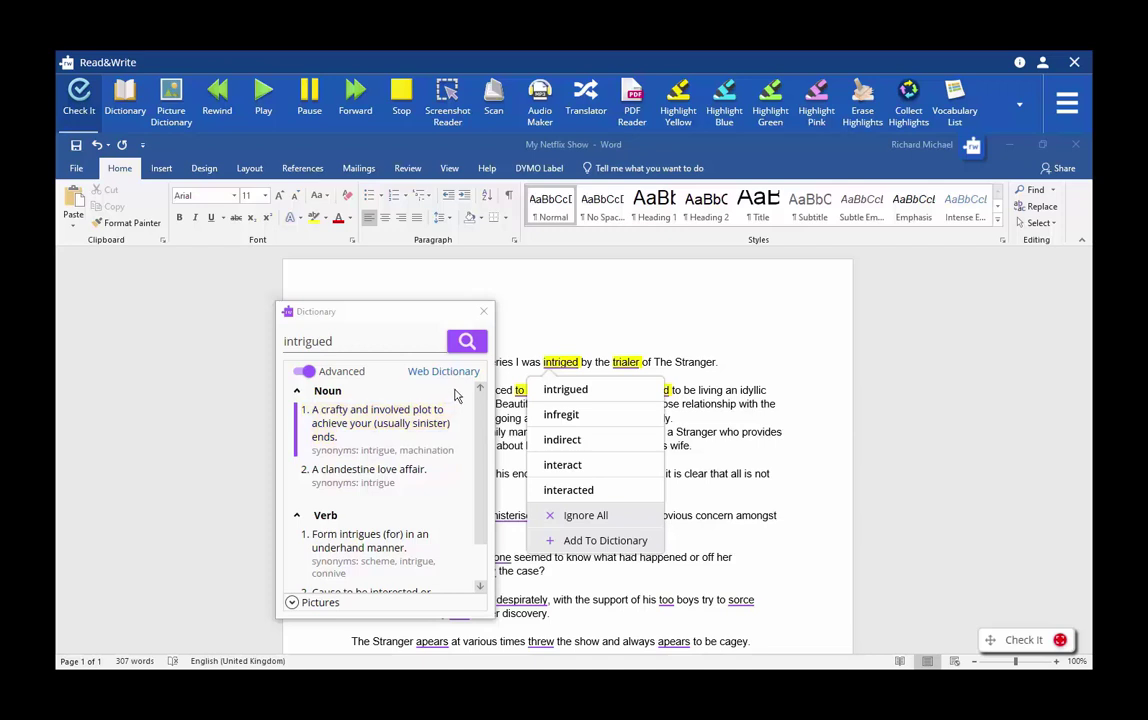
Step: Replace "intriged" with "intrigued" in the opening sentence and erase the word's yellow highlight
left_click(566, 390)
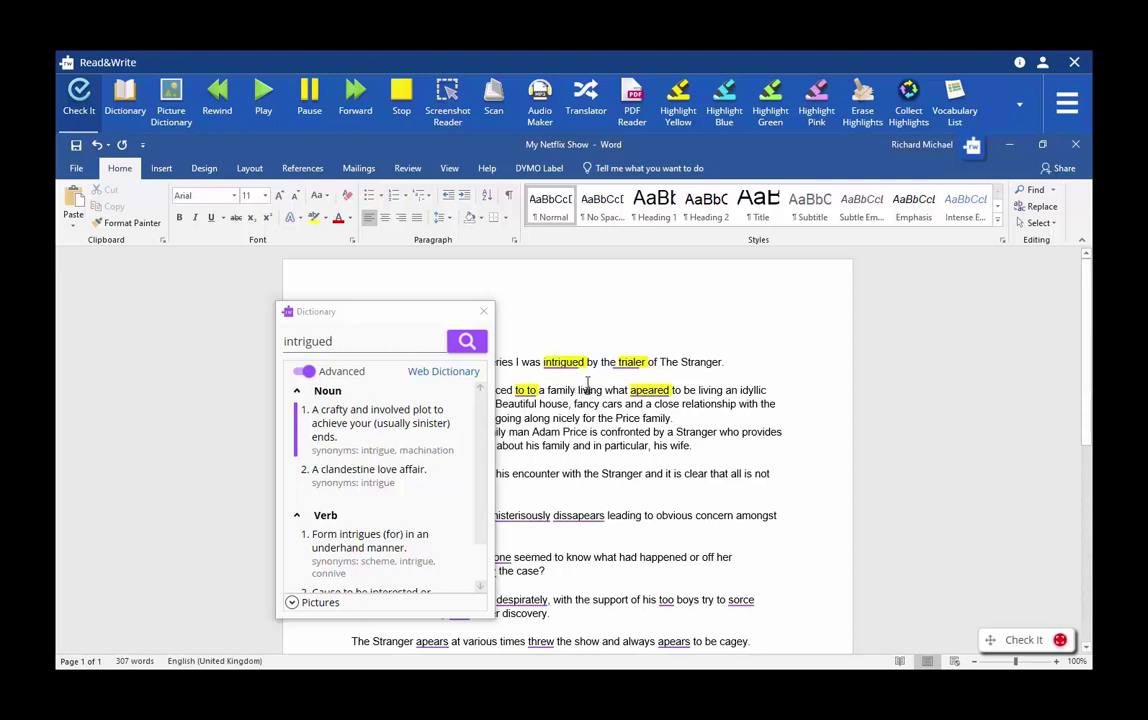
left_click_drag(588, 362, 543, 362)
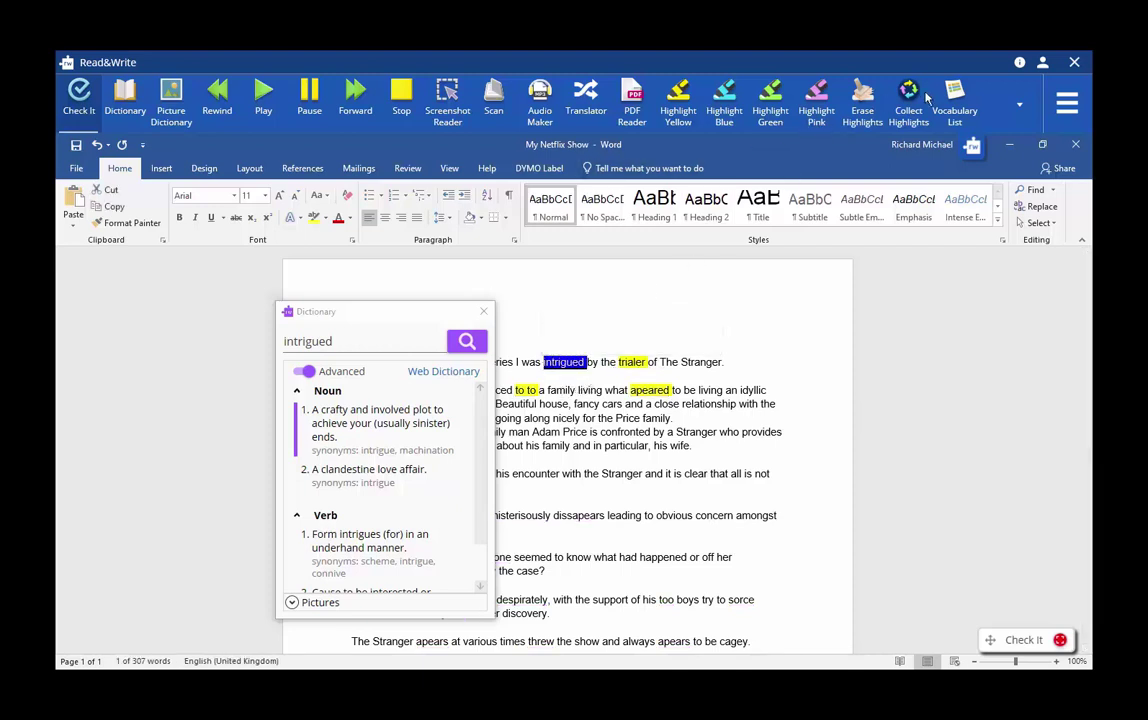
left_click(862, 105)
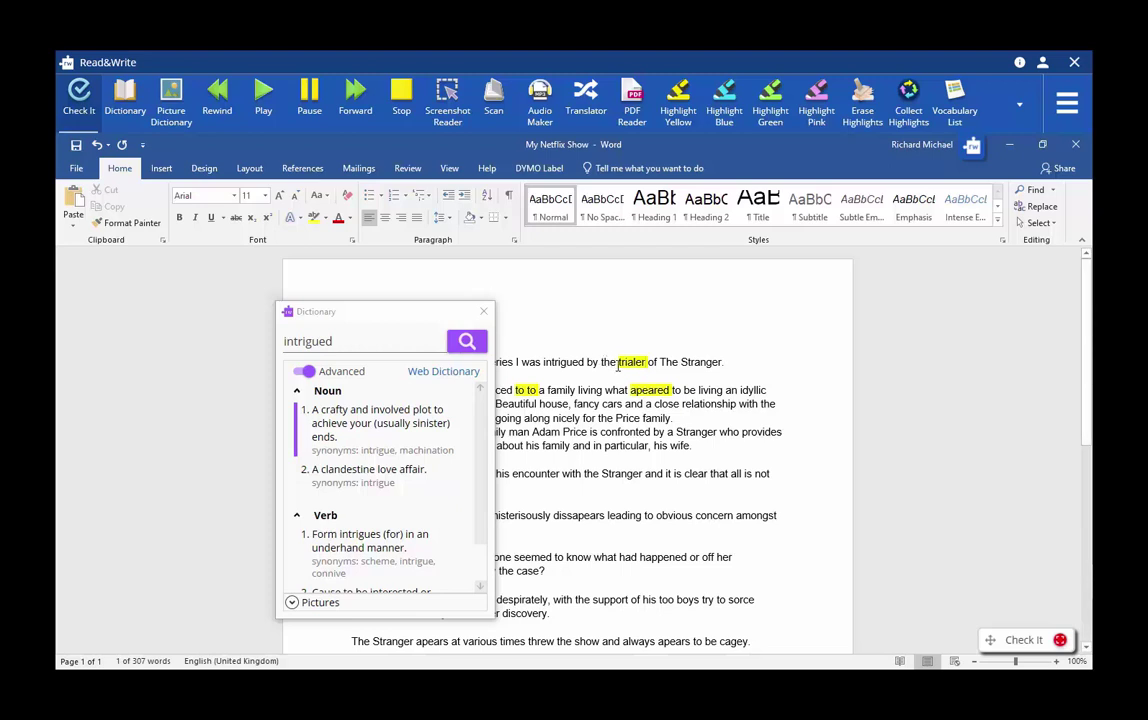
Step: Listen to the dictionary definitions of the suggestion "trailer" and replace "trialer" with it
left_click(640, 363)
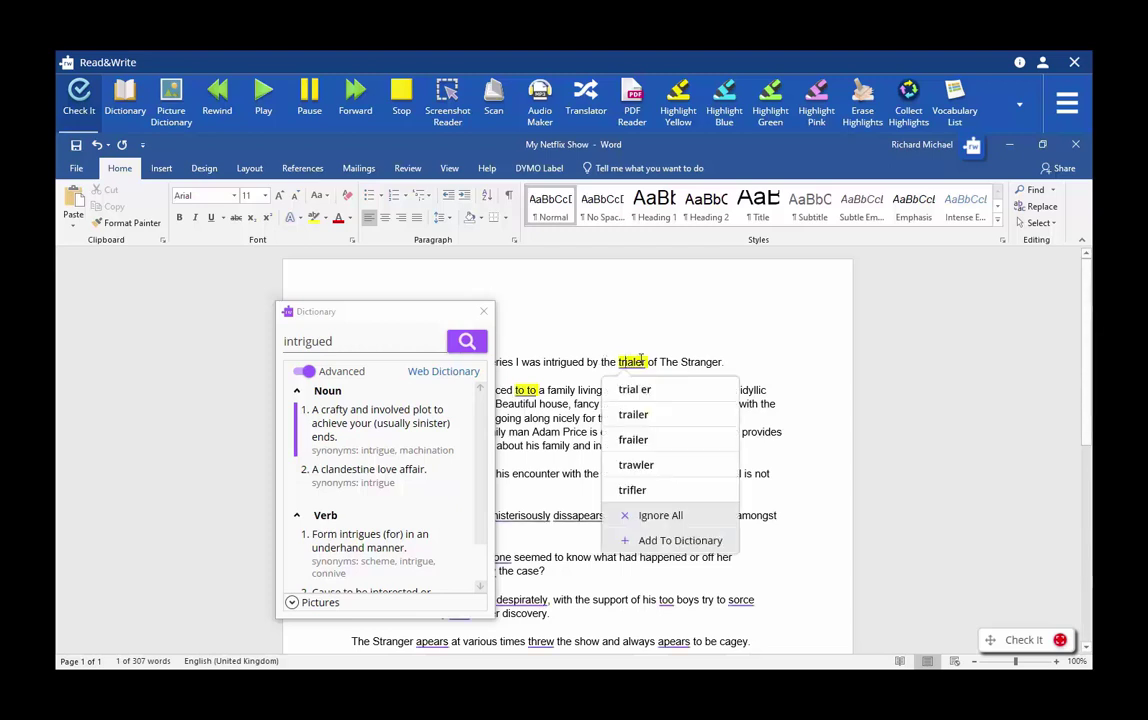
mouse_move(634, 421)
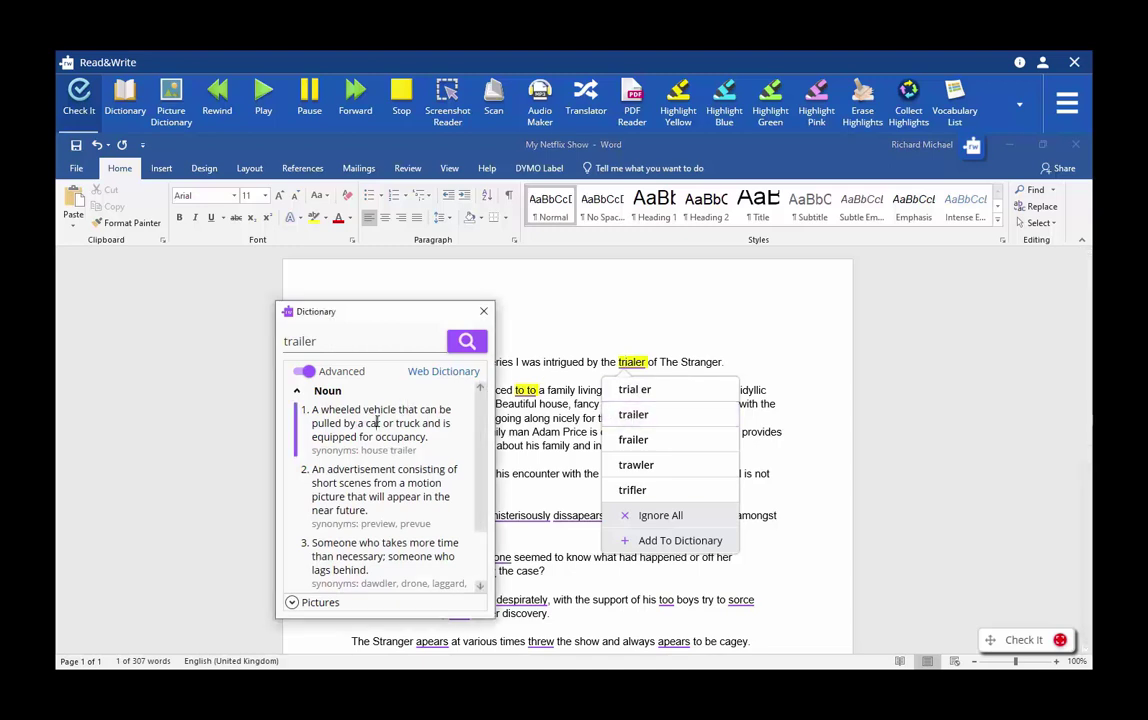
left_click(259, 93)
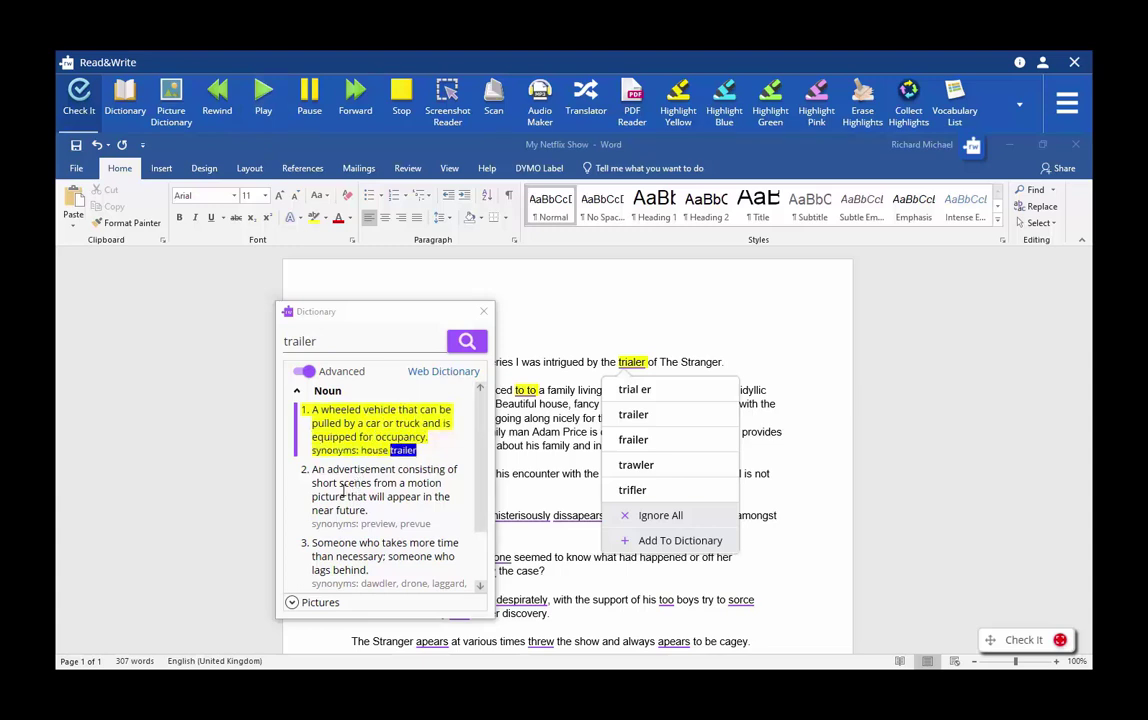
left_click_drag(367, 311, 439, 293)
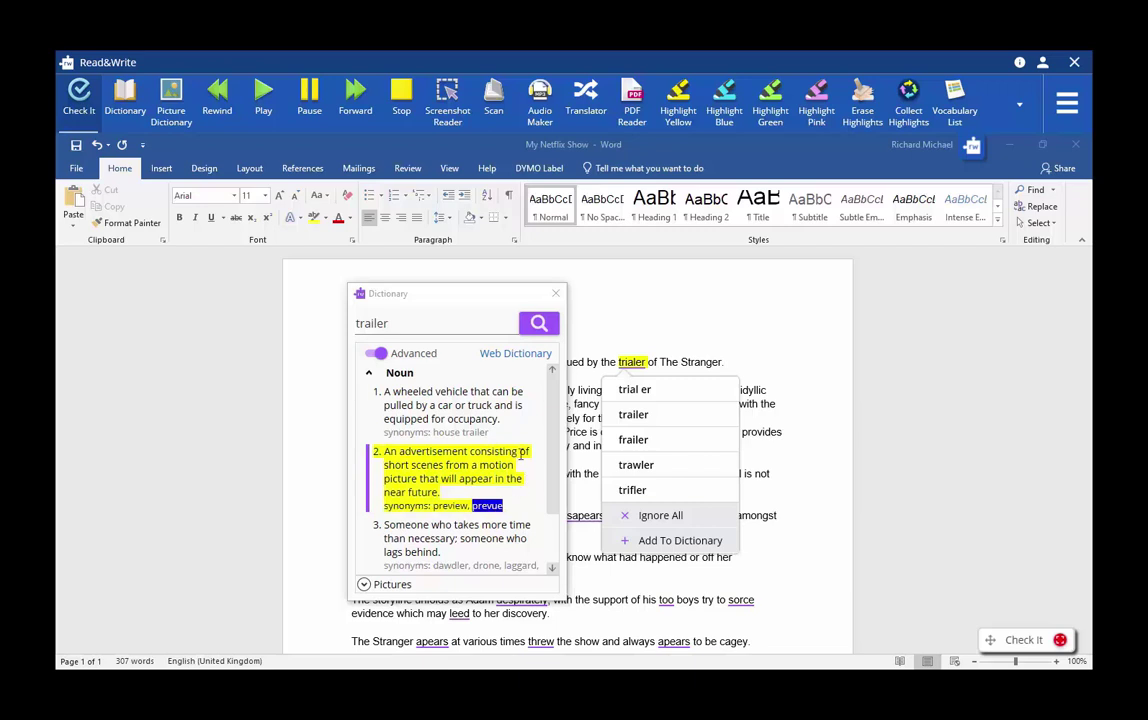
left_click(642, 416)
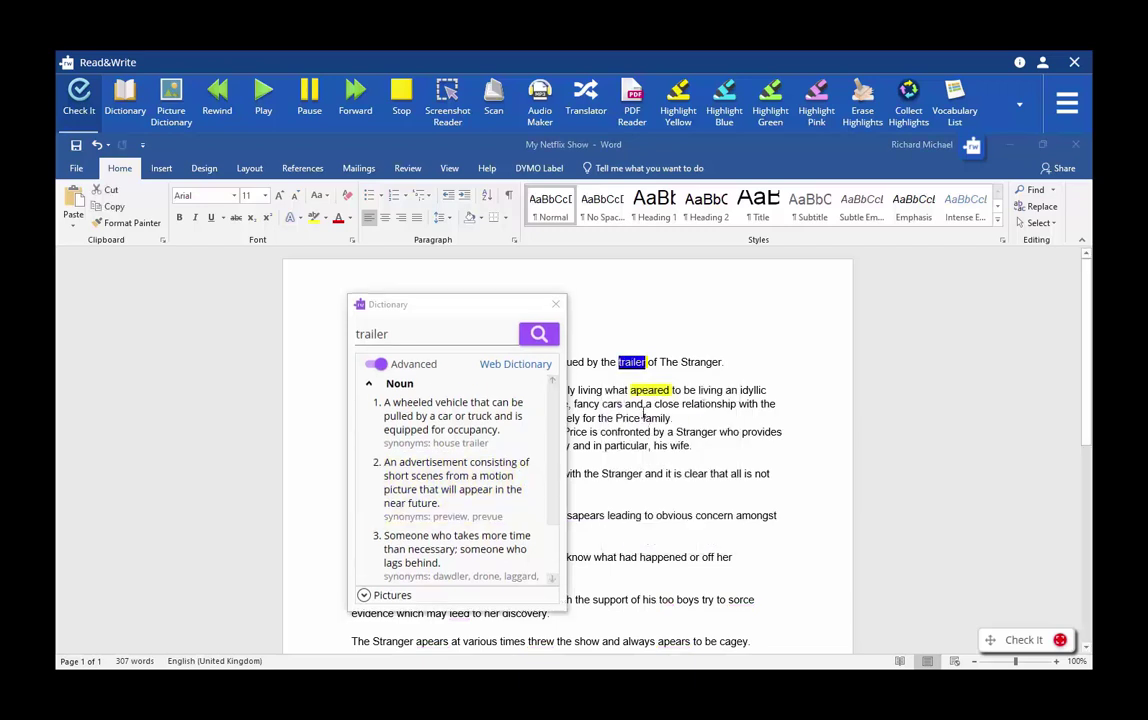
Step: Close the Dictionary and erase the yellow highlight around "trailer" in the opening sentence
left_click(556, 304)
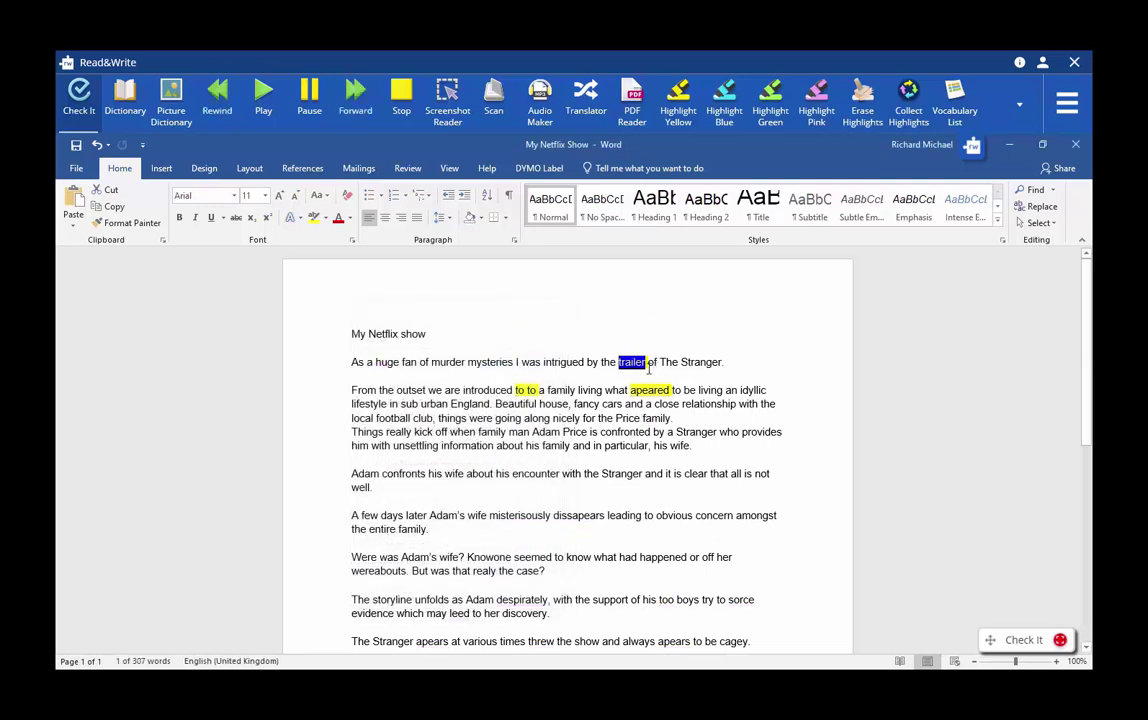
mouse_move(648, 363)
left_mouse_down()
mouse_move(600, 362)
mouse_move(655, 365)
left_mouse_up()
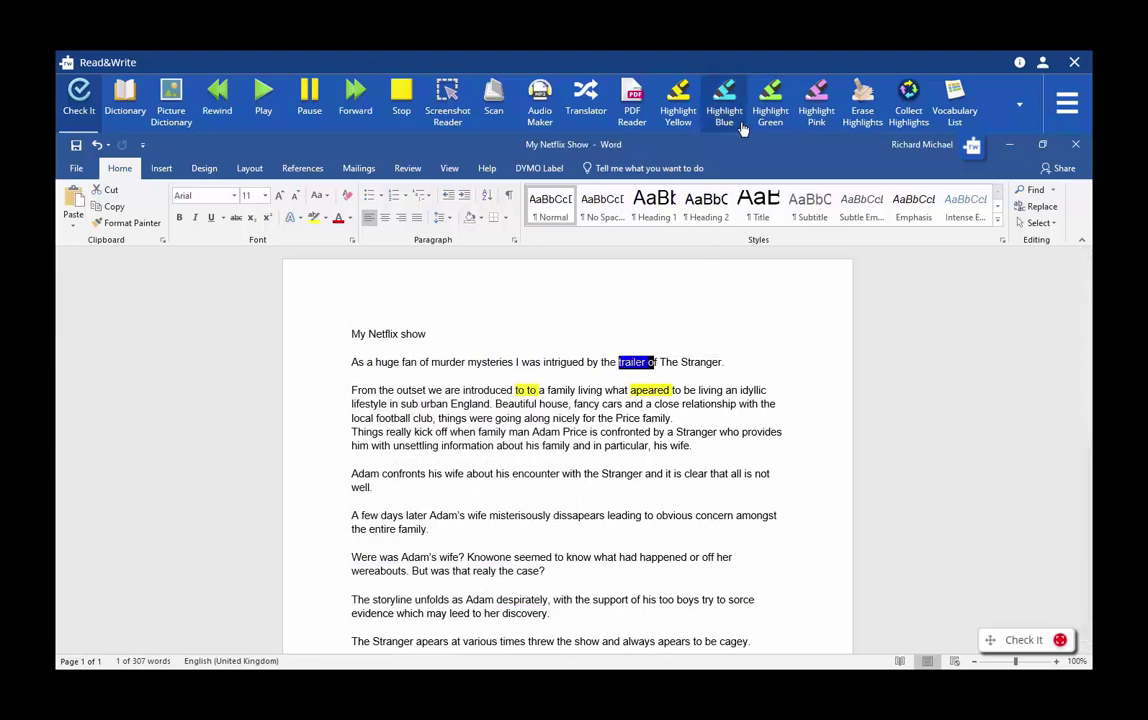
left_click(858, 100)
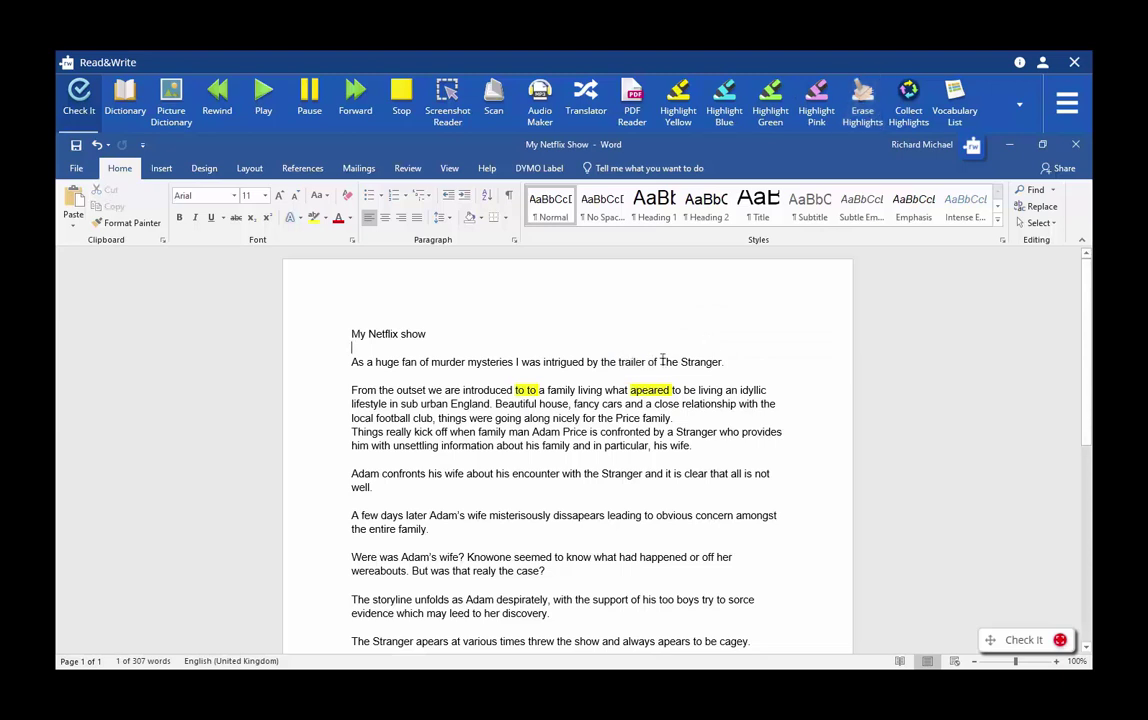
Step: Correct the repeated "to to" to a single "to" with the Check It suggestion and erase its yellow highlight
right_click(528, 391)
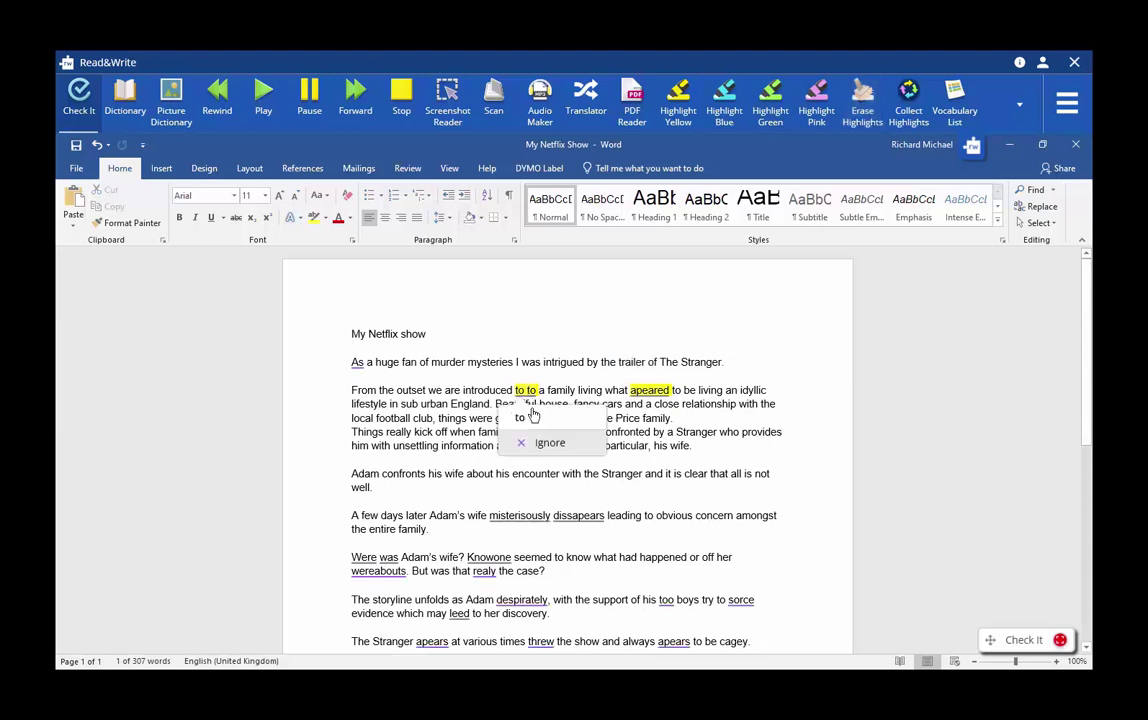
left_click(533, 419)
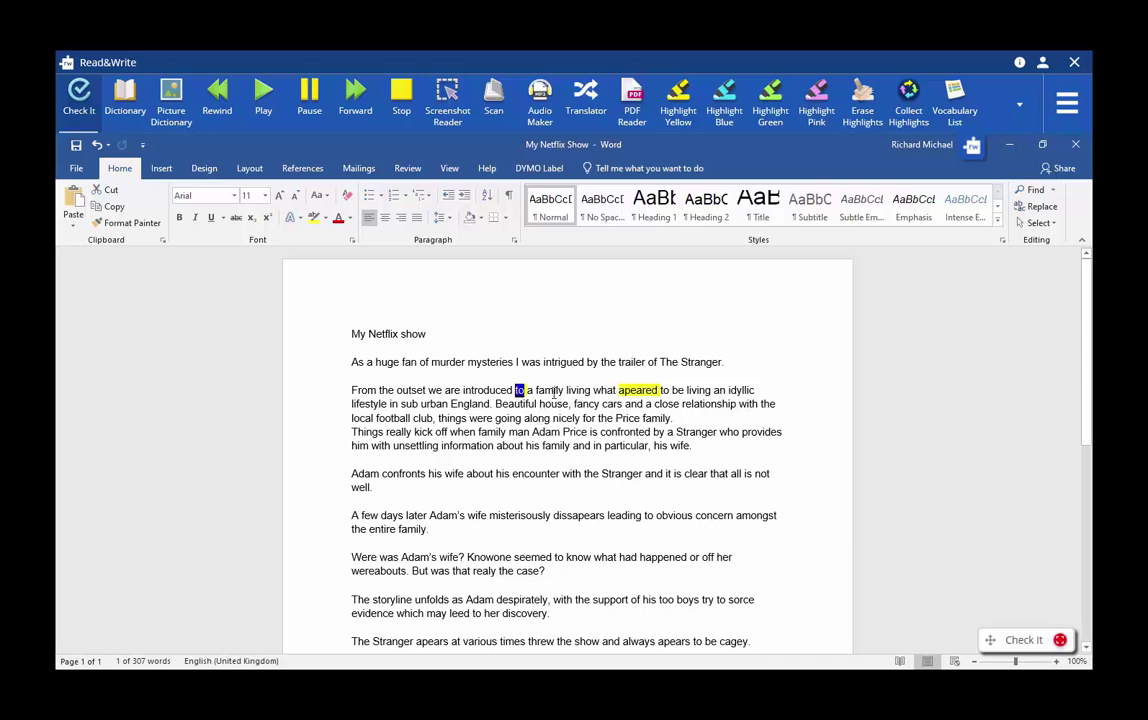
left_click_drag(537, 390, 463, 390)
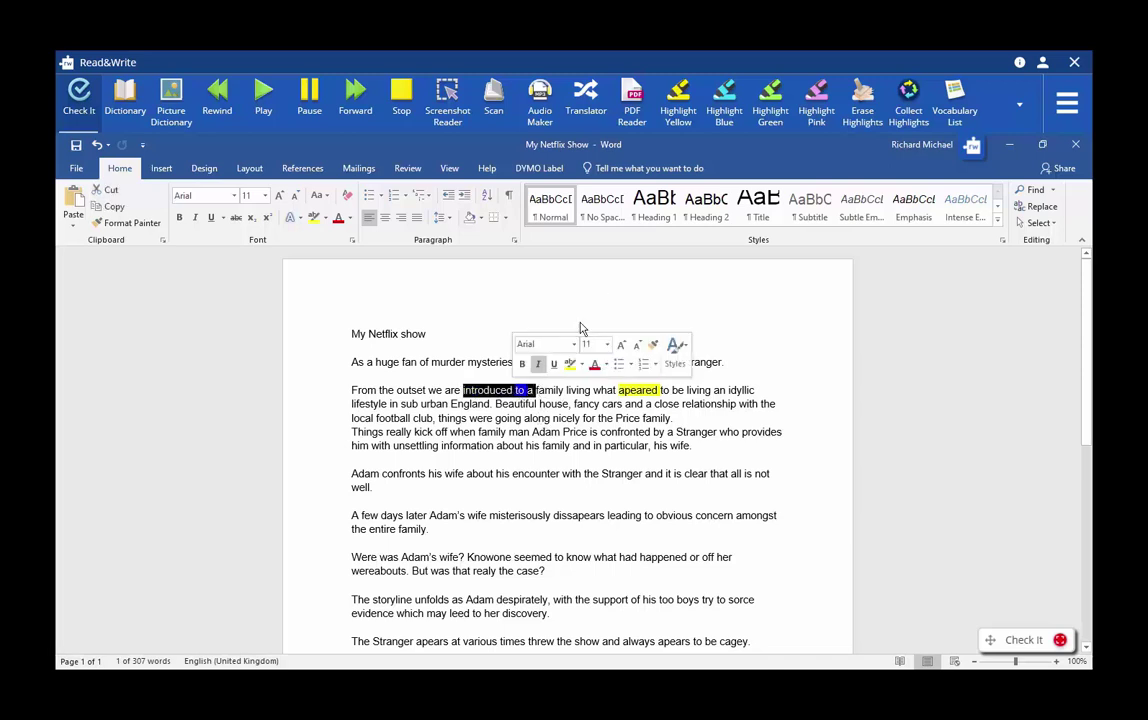
left_click(690, 404)
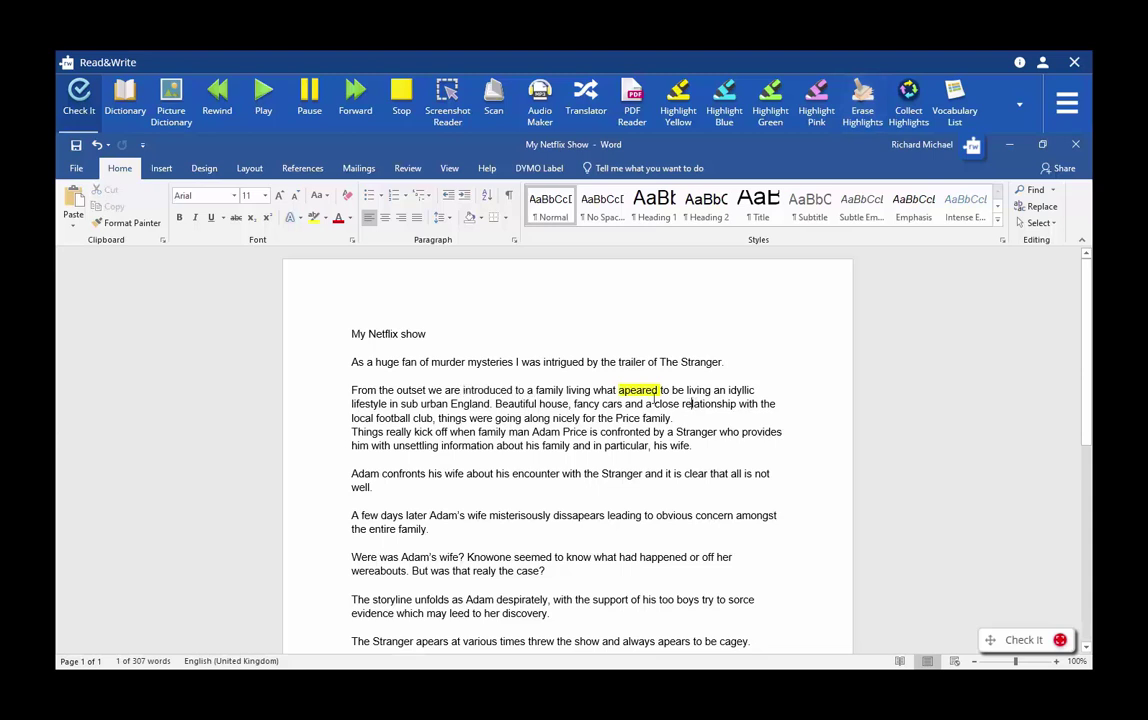
Step: Open the Picture Dictionary and compare its images for the "apeared" suggestions: appeared, afford, afraid, apart and abroad
left_click(171, 100)
left_click(641, 390)
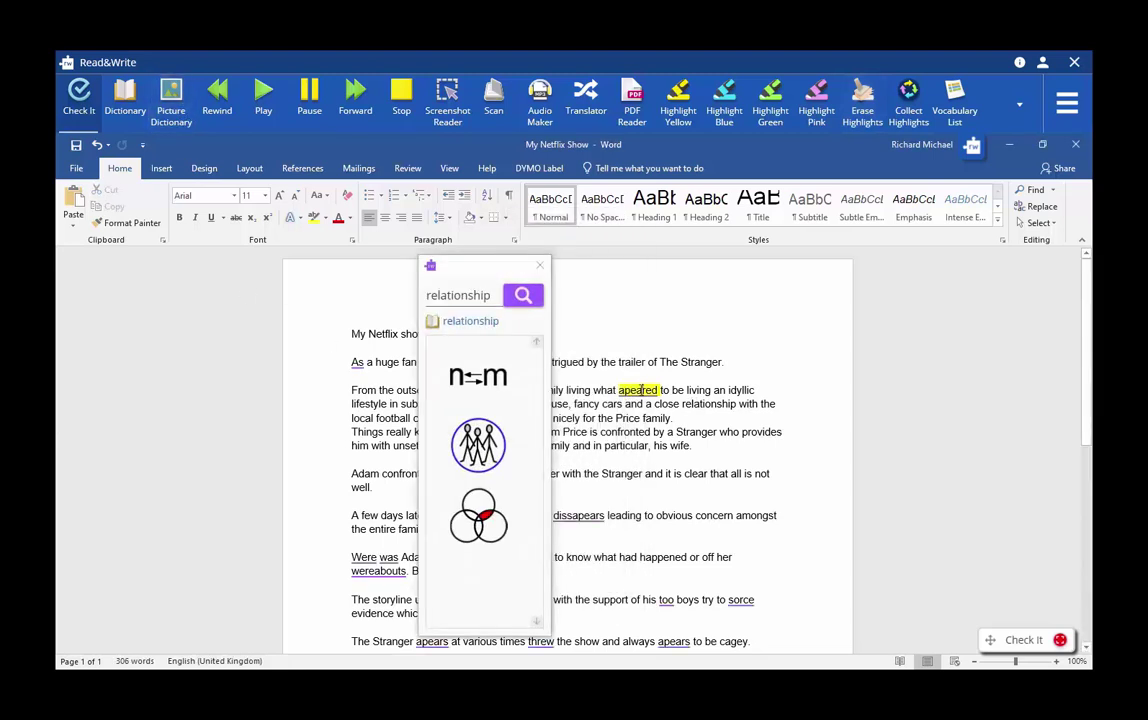
right_click(641, 390)
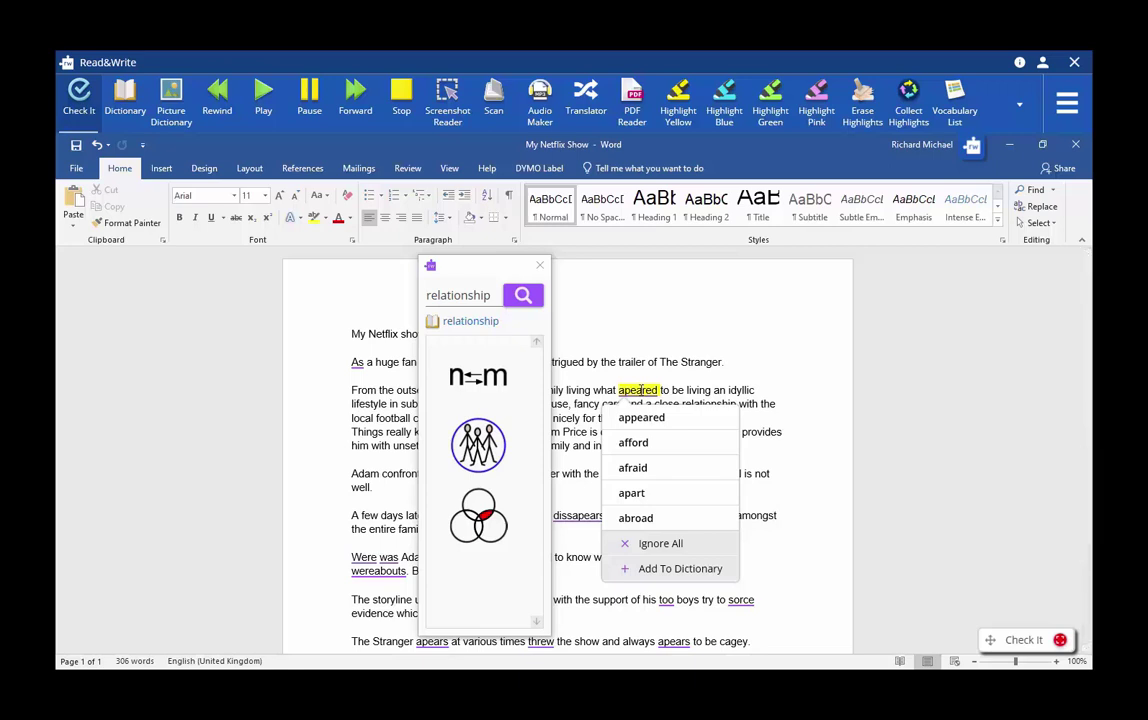
mouse_move(649, 424)
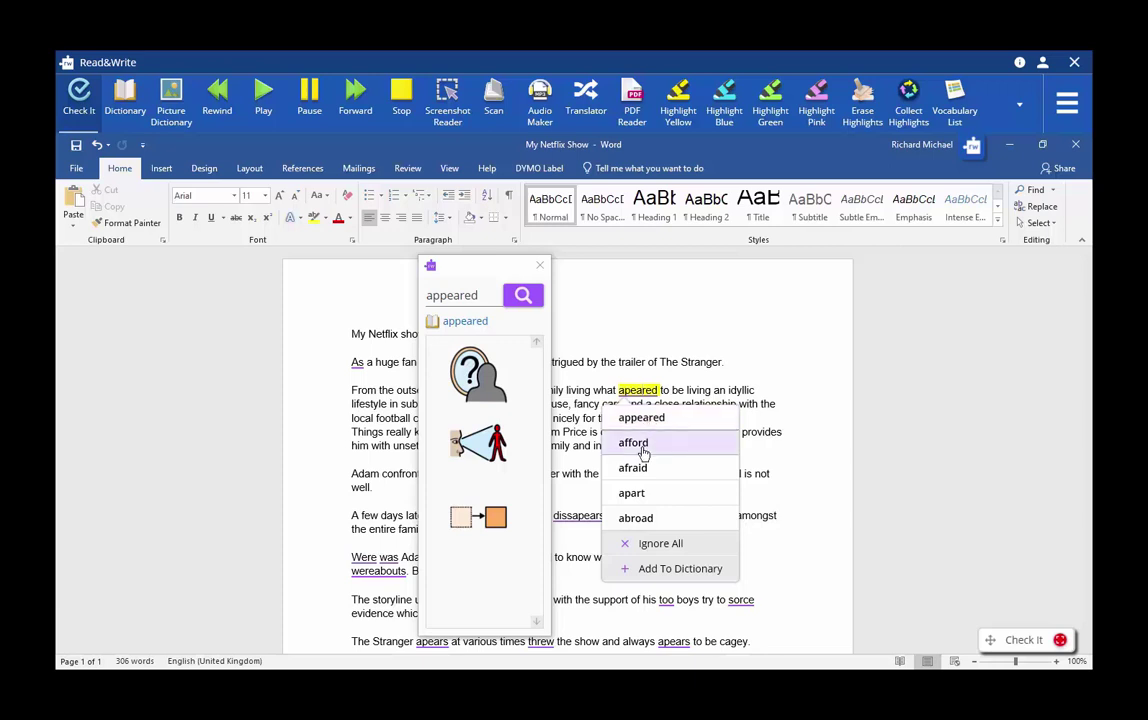
mouse_move(643, 453)
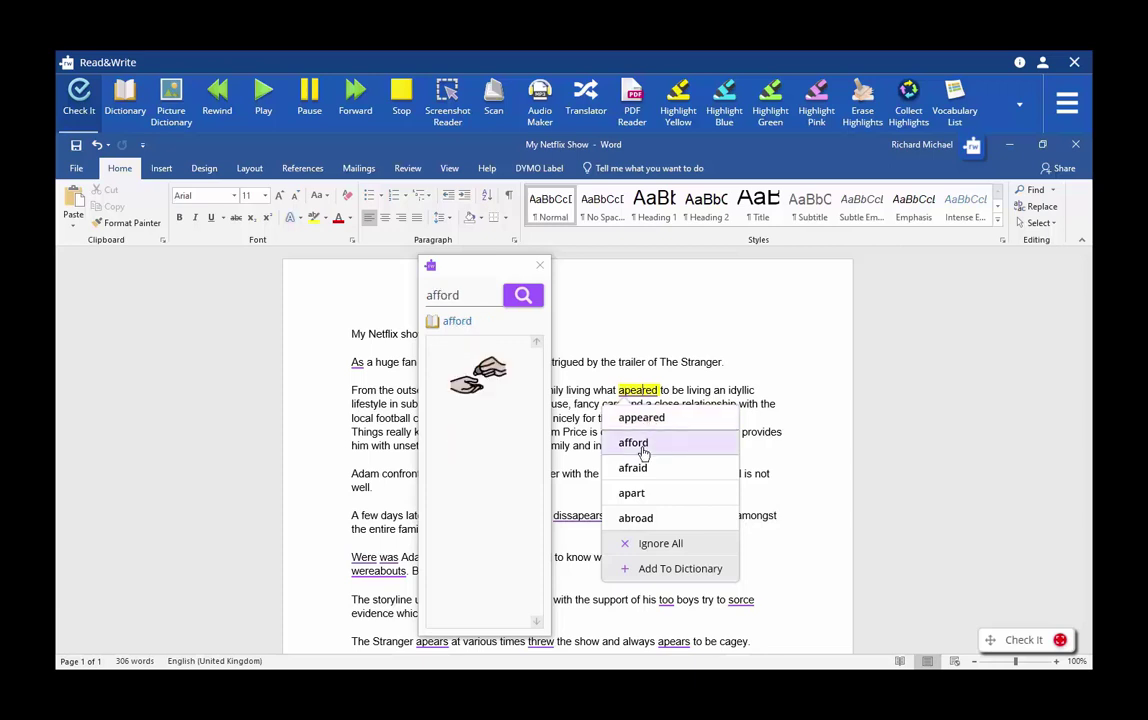
mouse_move(645, 476)
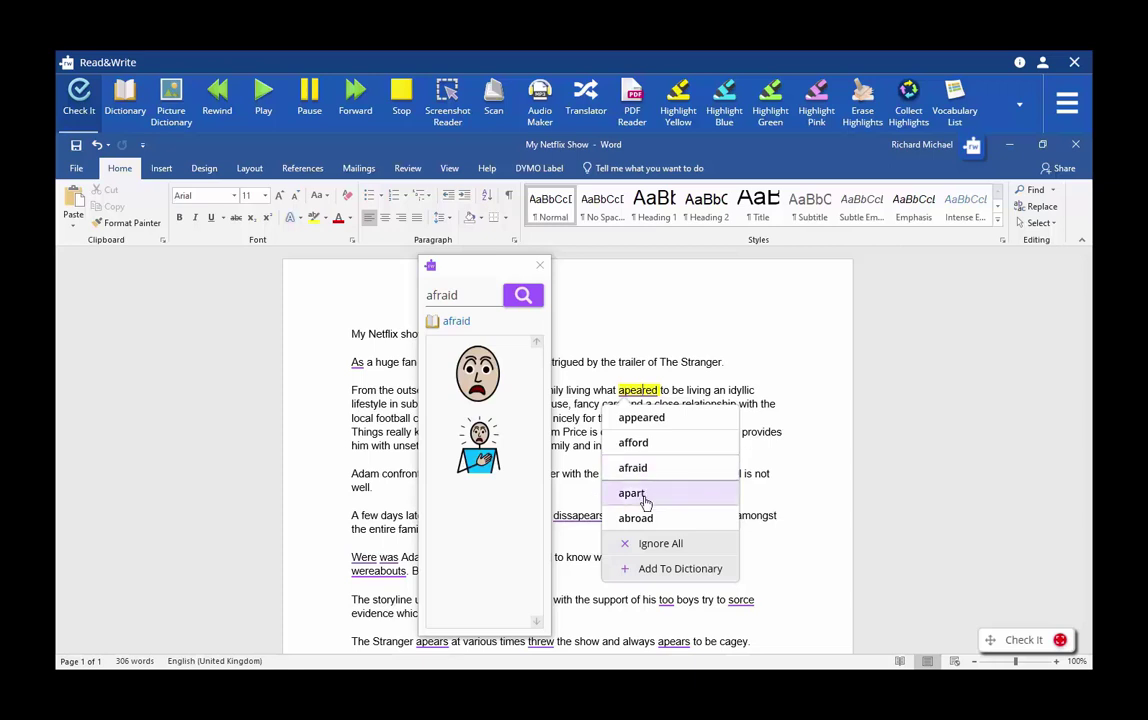
mouse_move(645, 503)
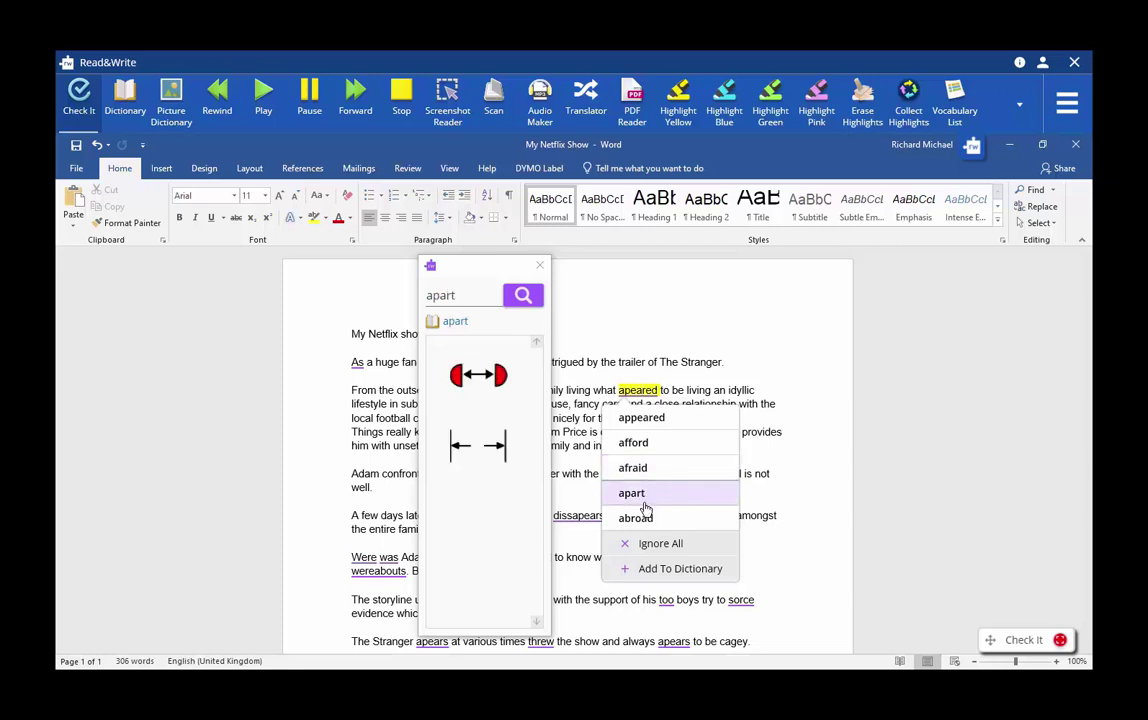
mouse_move(645, 528)
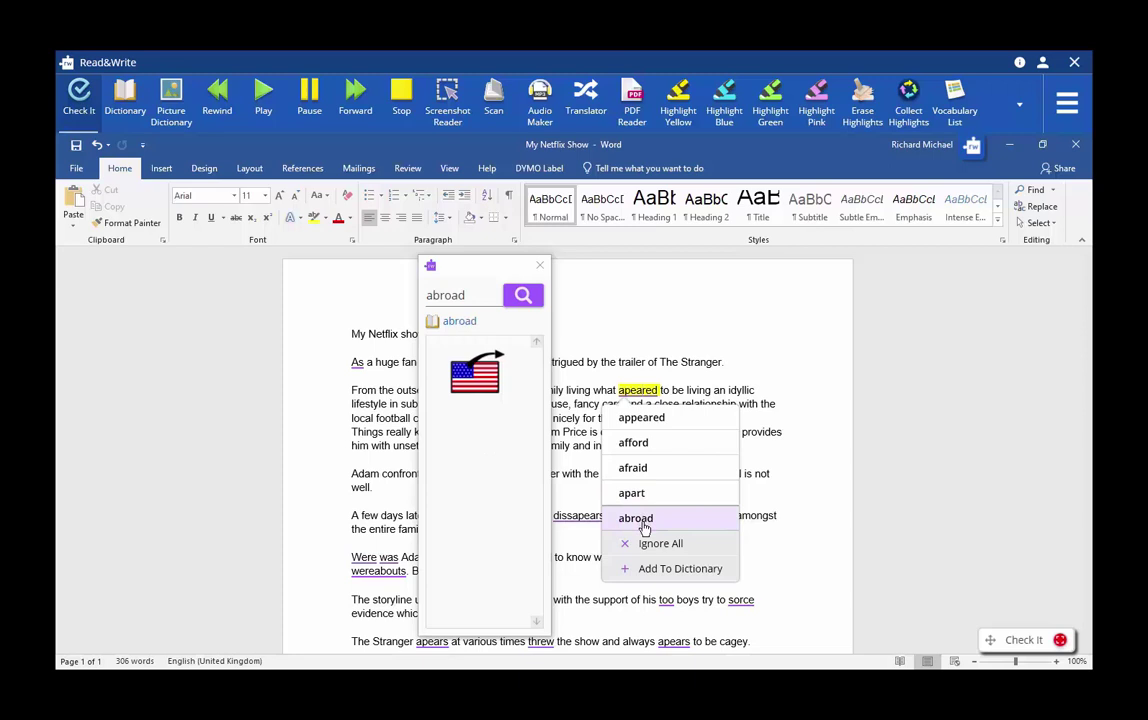
Step: Replace "apeared" with "appeared", close the Picture Dictionary and erase the word's yellow highlight
left_click(655, 424)
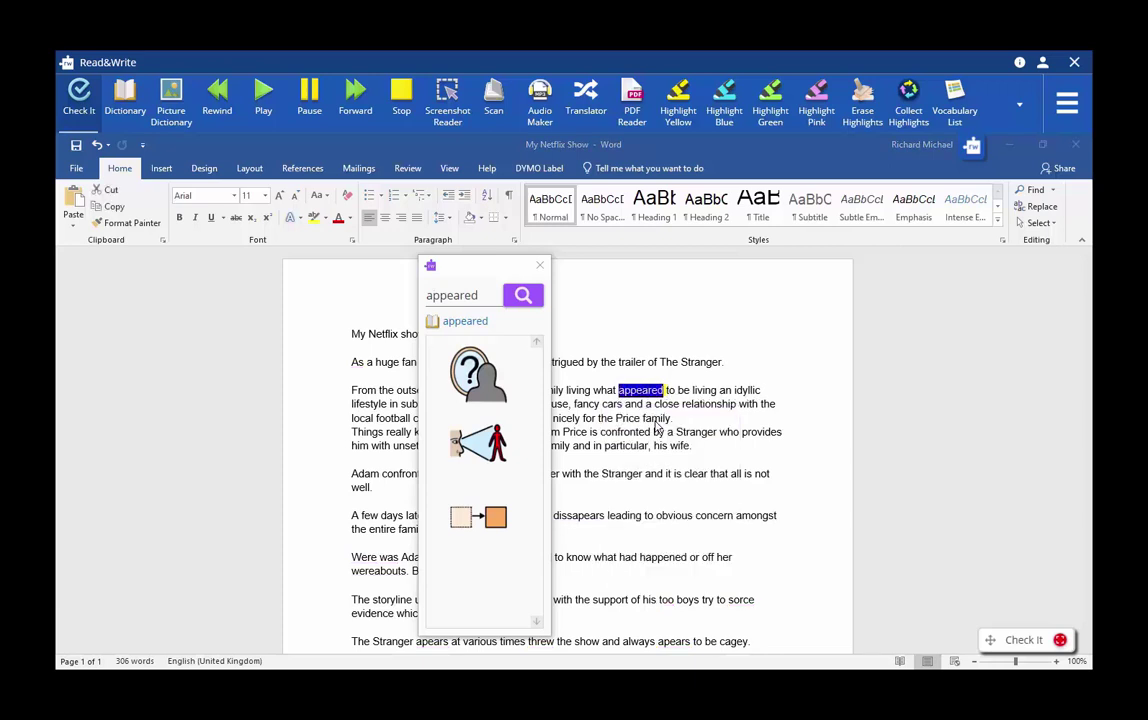
left_click(540, 265)
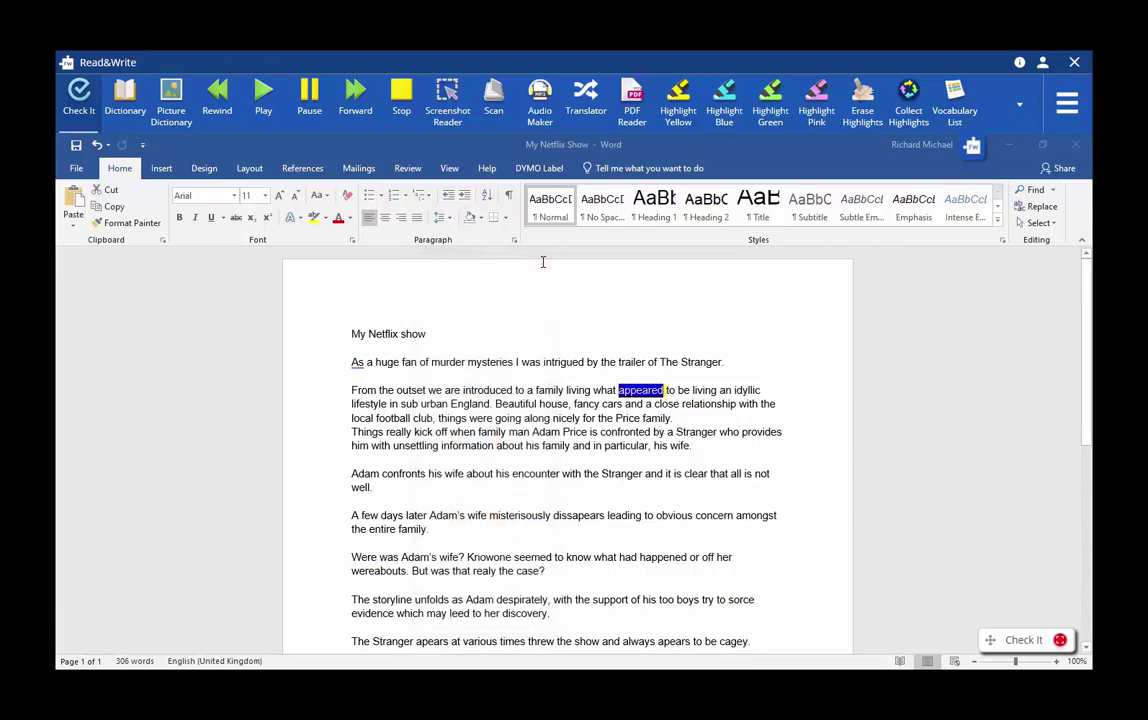
left_click(672, 431)
double_click(656, 390)
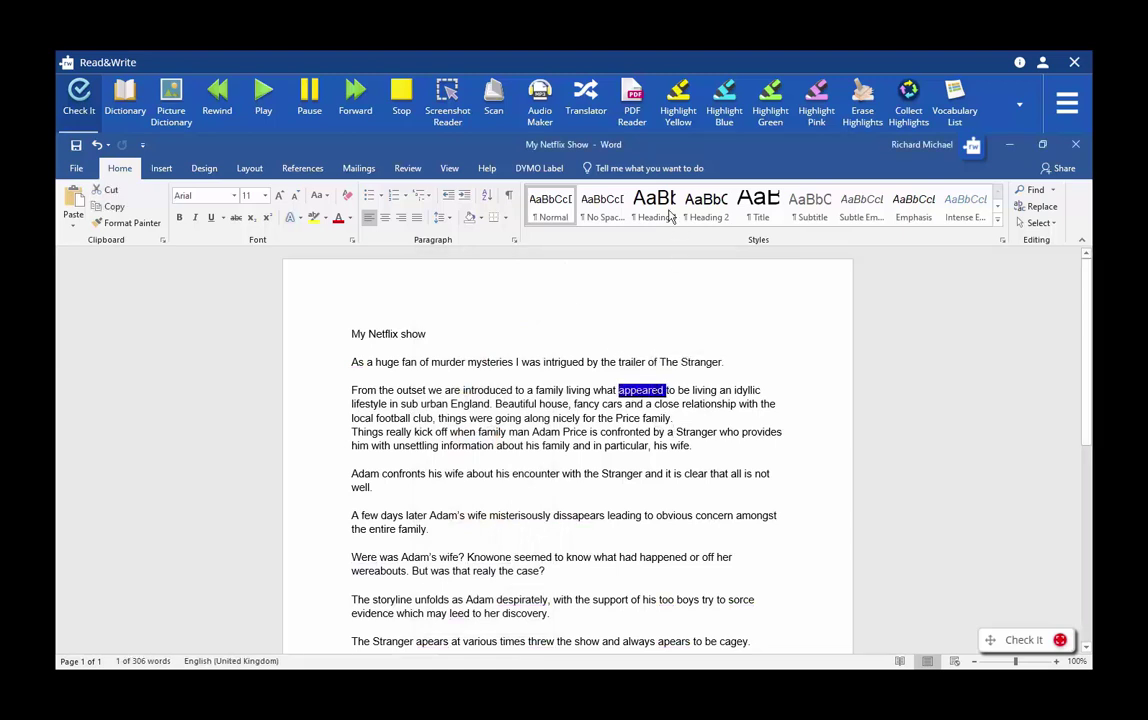
left_click(868, 97)
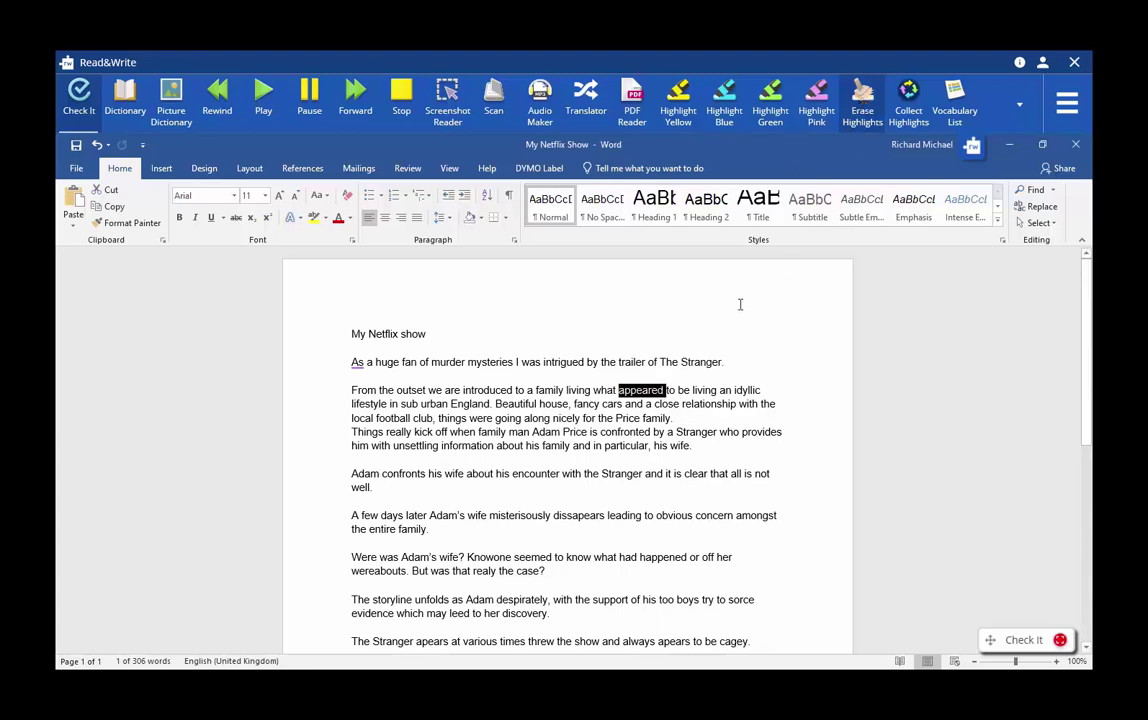
left_click(680, 418)
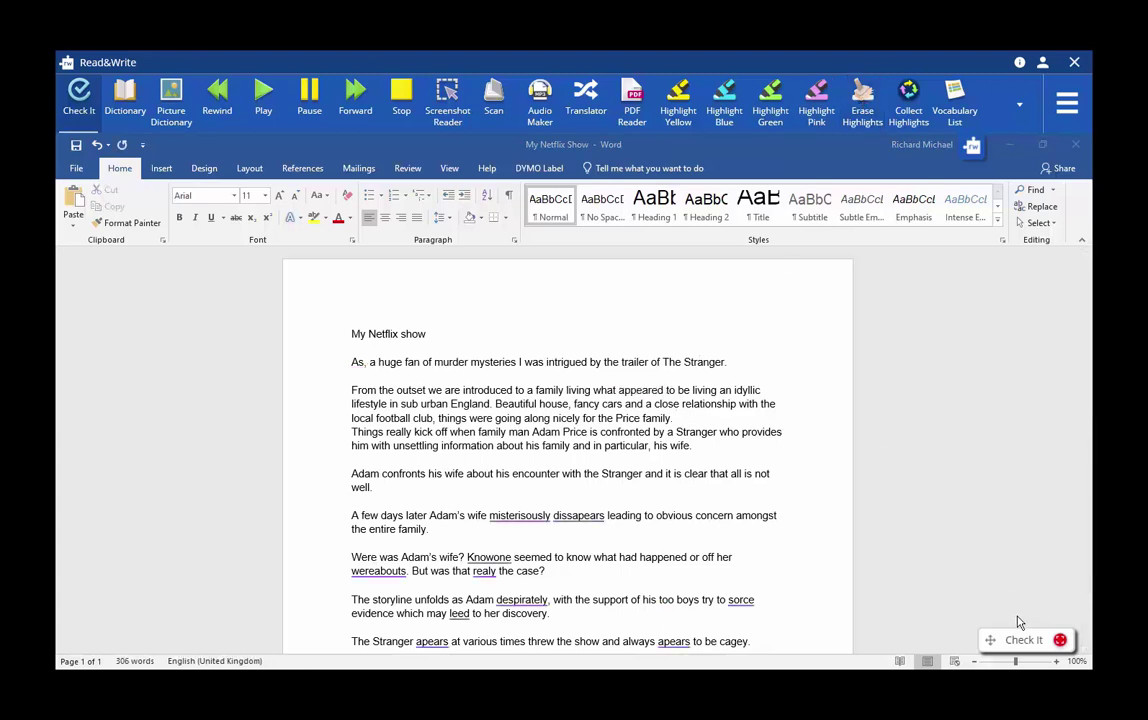
Step: Open the full Check It window, have the definition of "mysteriously" read aloud, and accept it in place of "misterisously"
left_click_drag(979, 613, 883, 395)
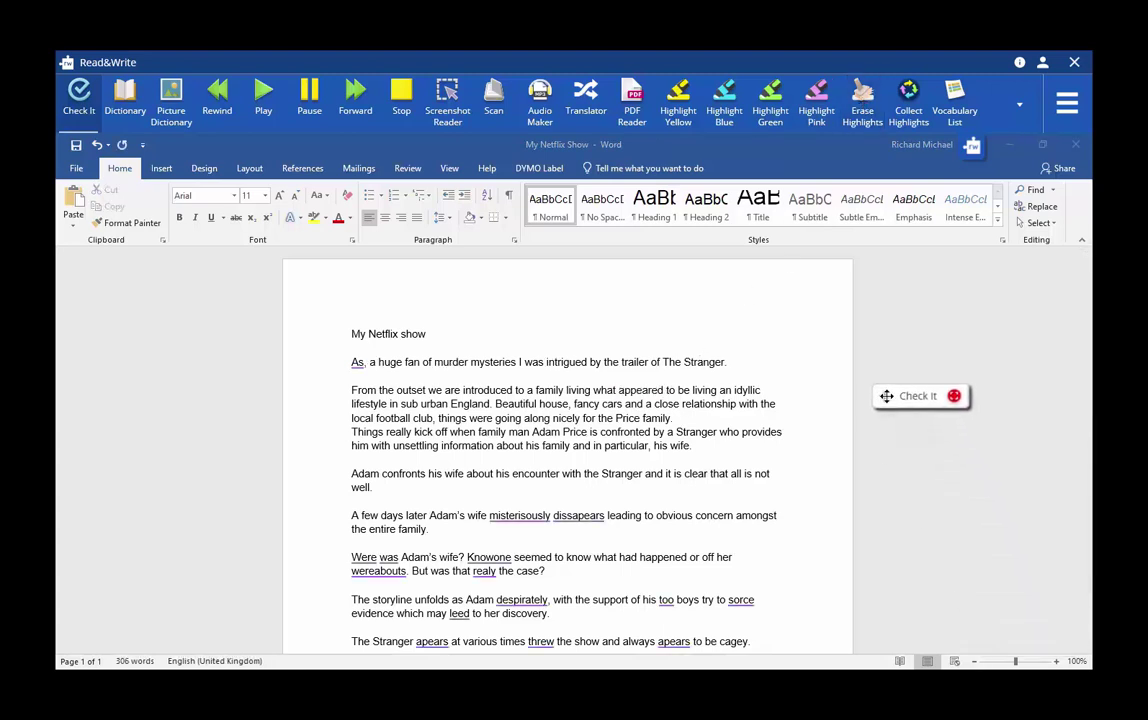
left_click(955, 397)
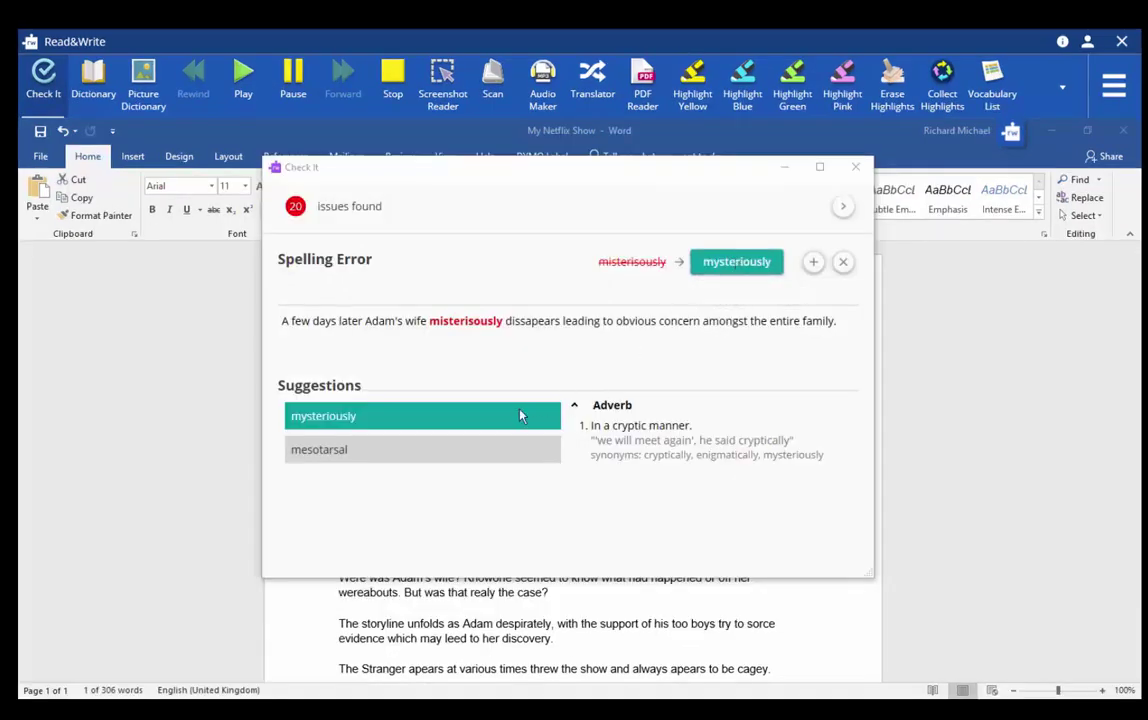
left_click(461, 421)
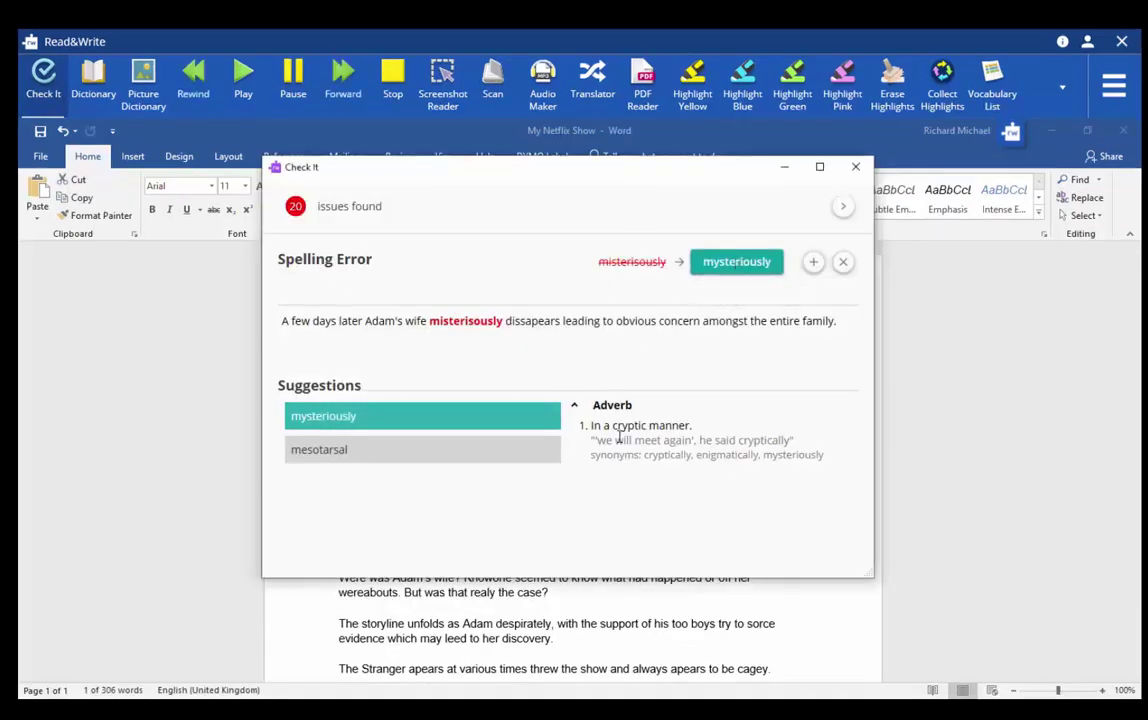
left_click(248, 88)
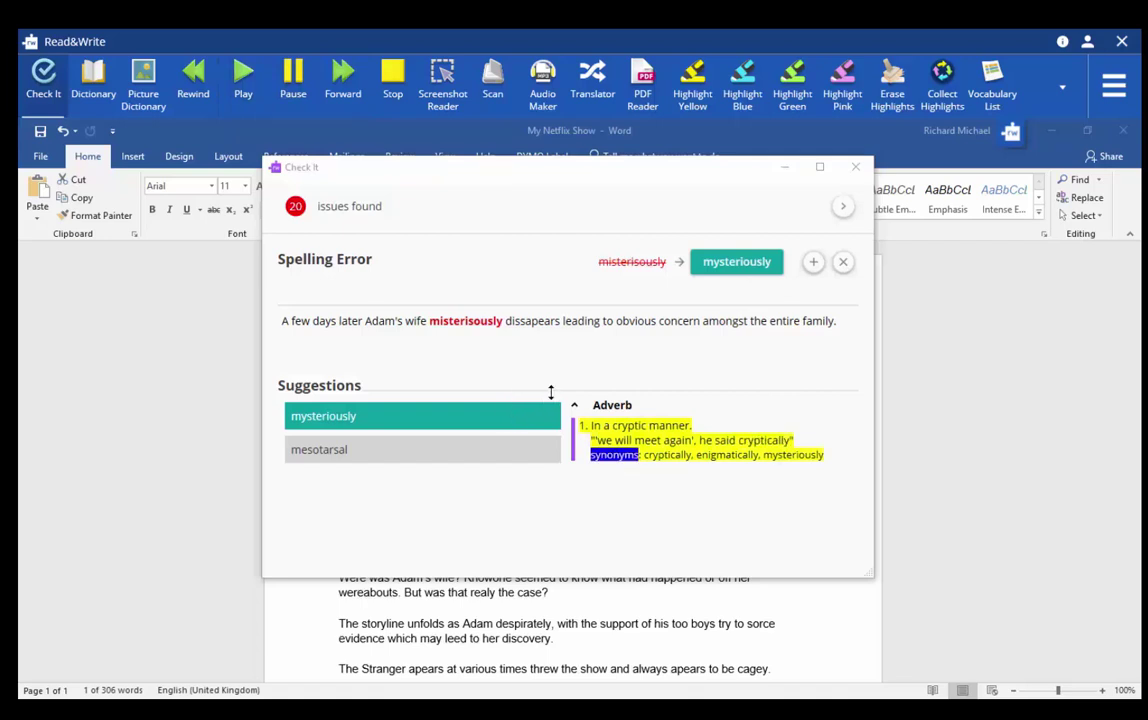
left_click(753, 268)
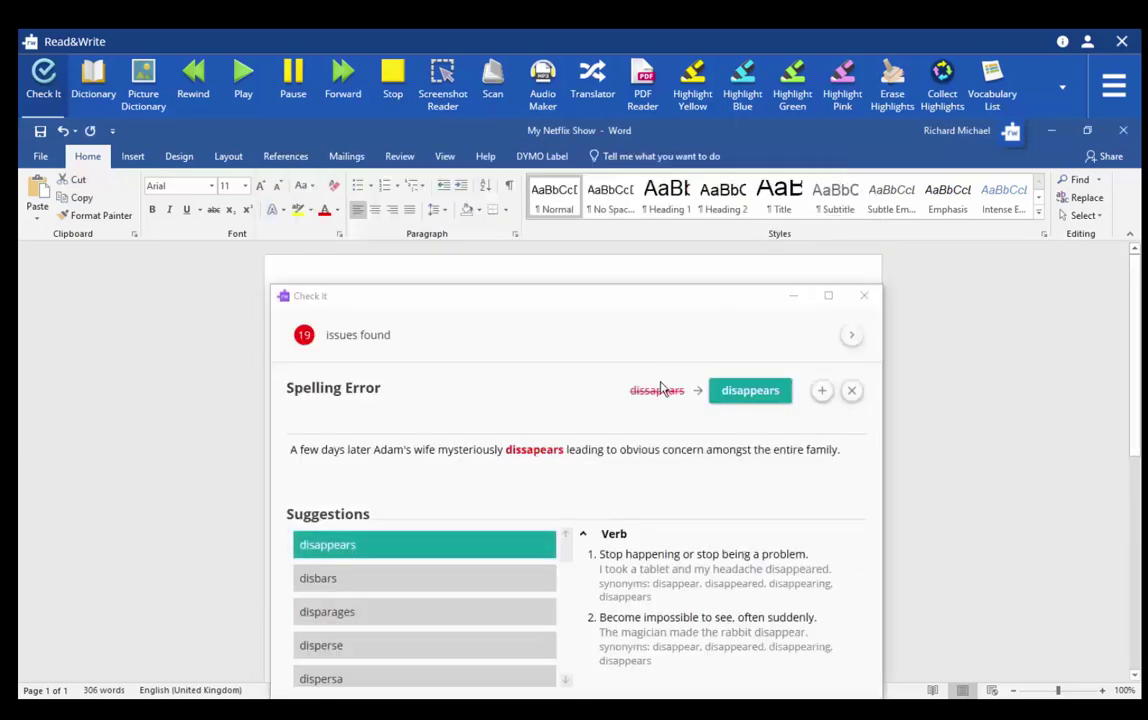
Step: Replace "dissapears" with "disappears" after having its first definition read aloud, and accept the grammar correction of "Were" to "Where"
left_click(704, 299)
left_click_drag(704, 304, 1112, 614)
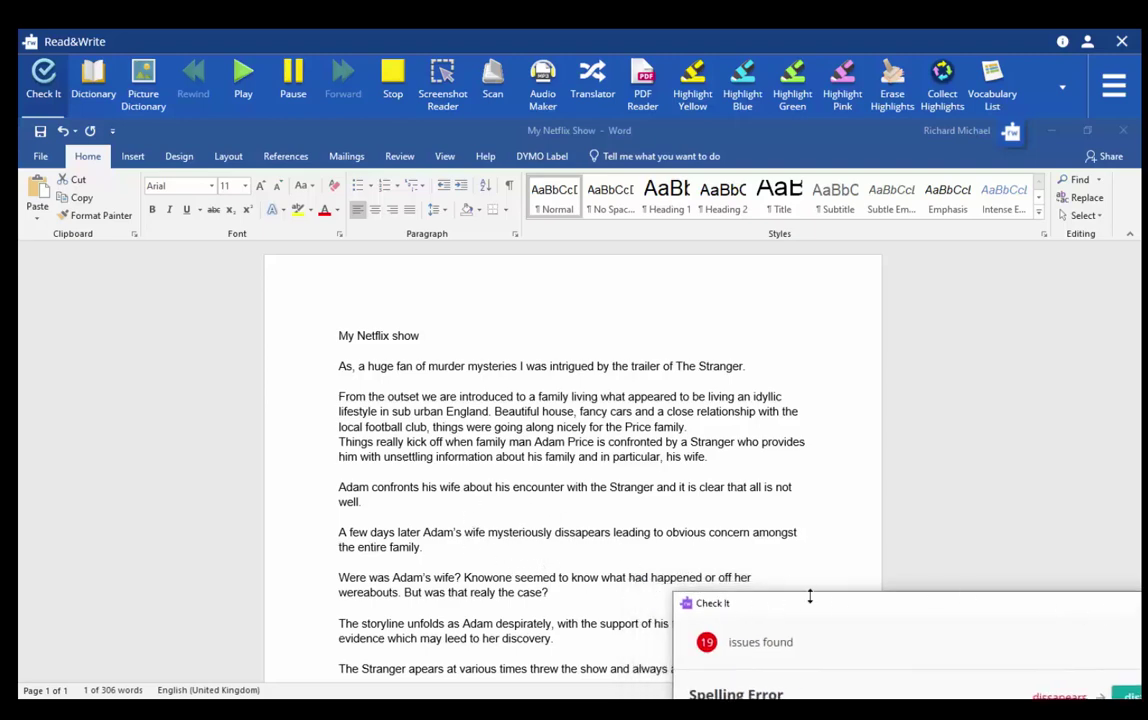
left_click_drag(812, 601, 510, 228)
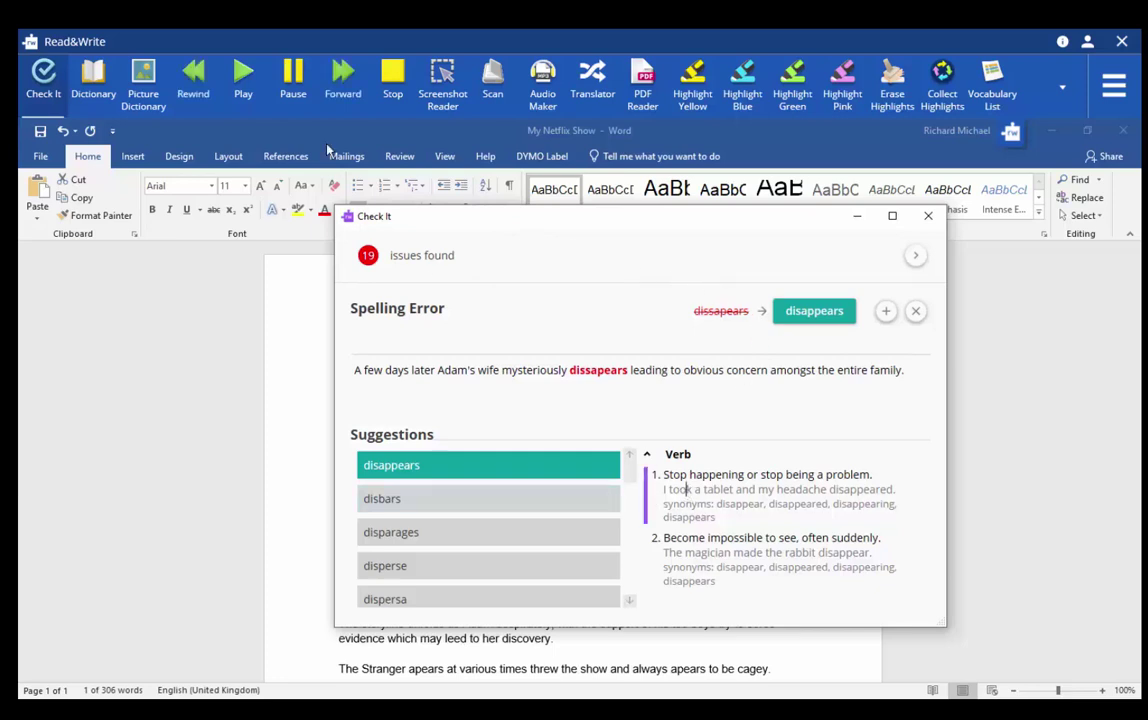
left_click(248, 78)
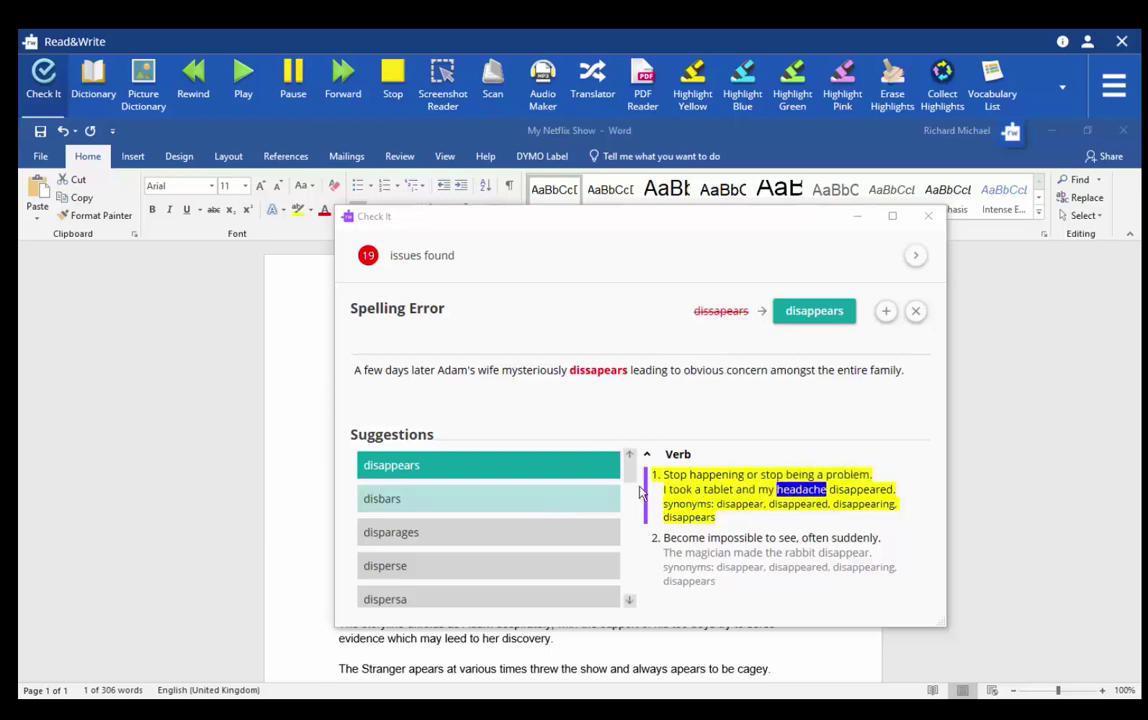
left_click(830, 311)
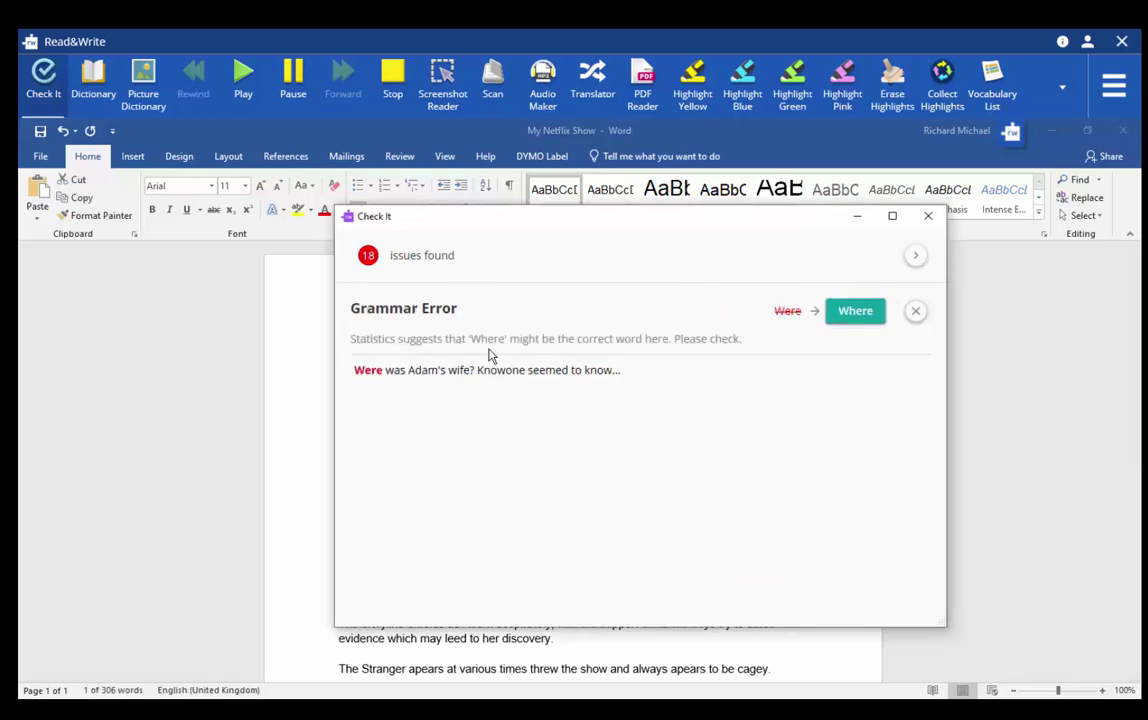
left_click(860, 316)
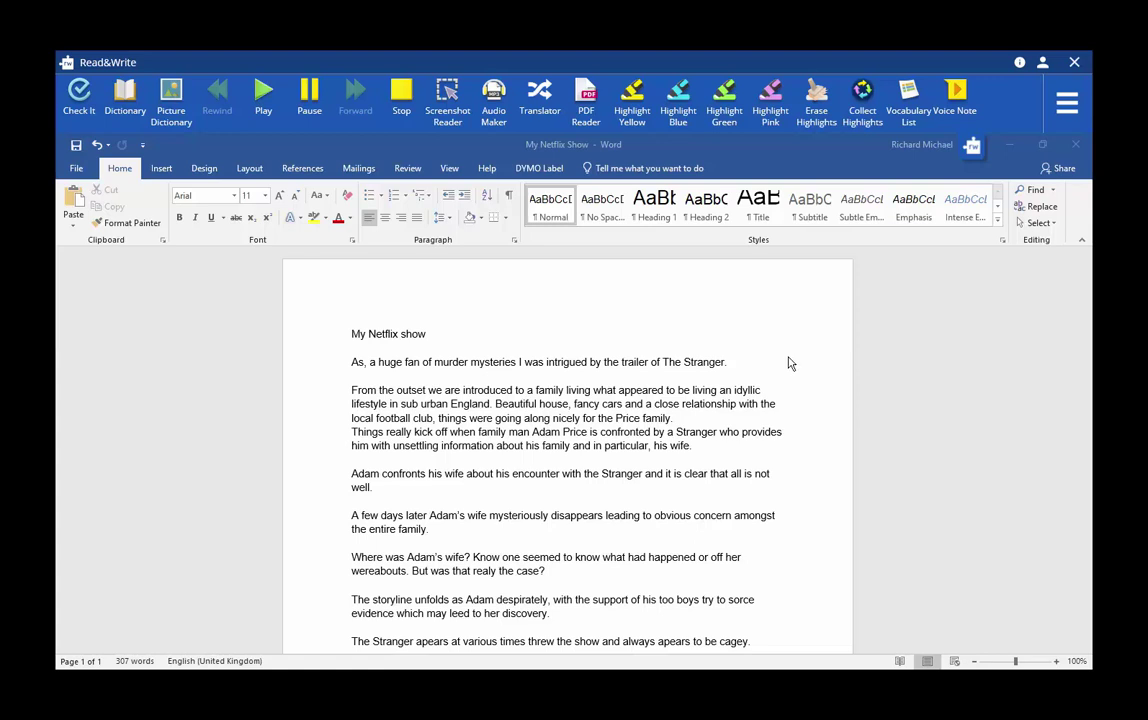
Step: Record a voice note of about 12 seconds and insert it at the end of the opening sentence
left_click(730, 365)
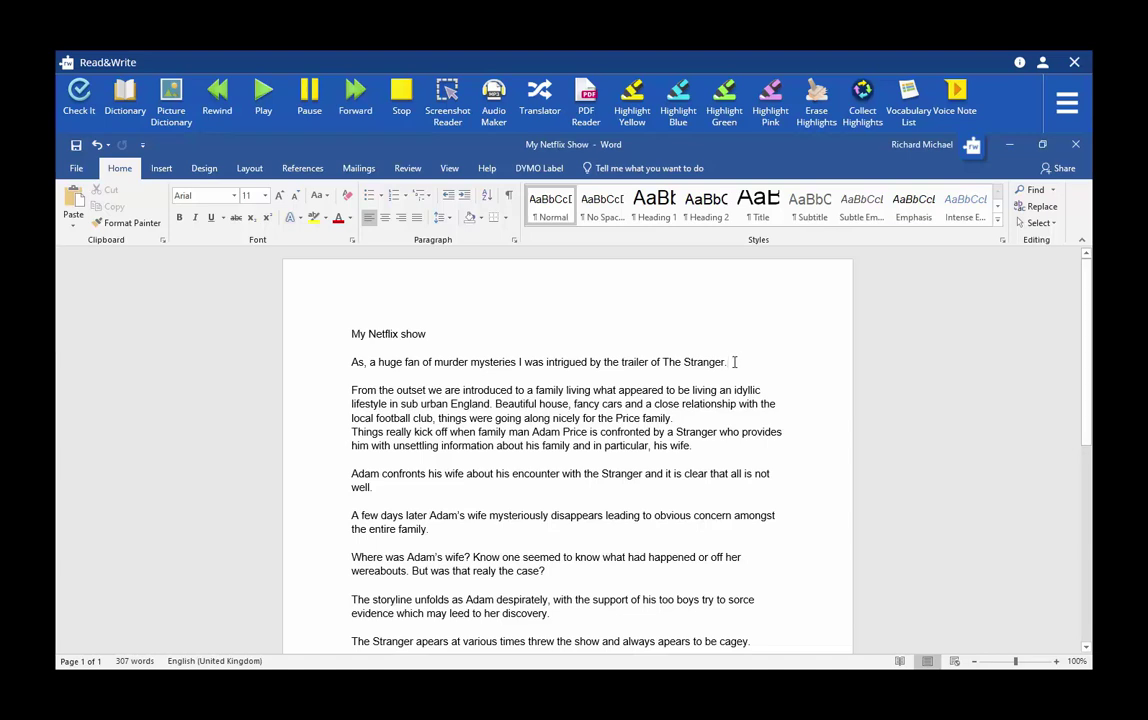
left_click(955, 105)
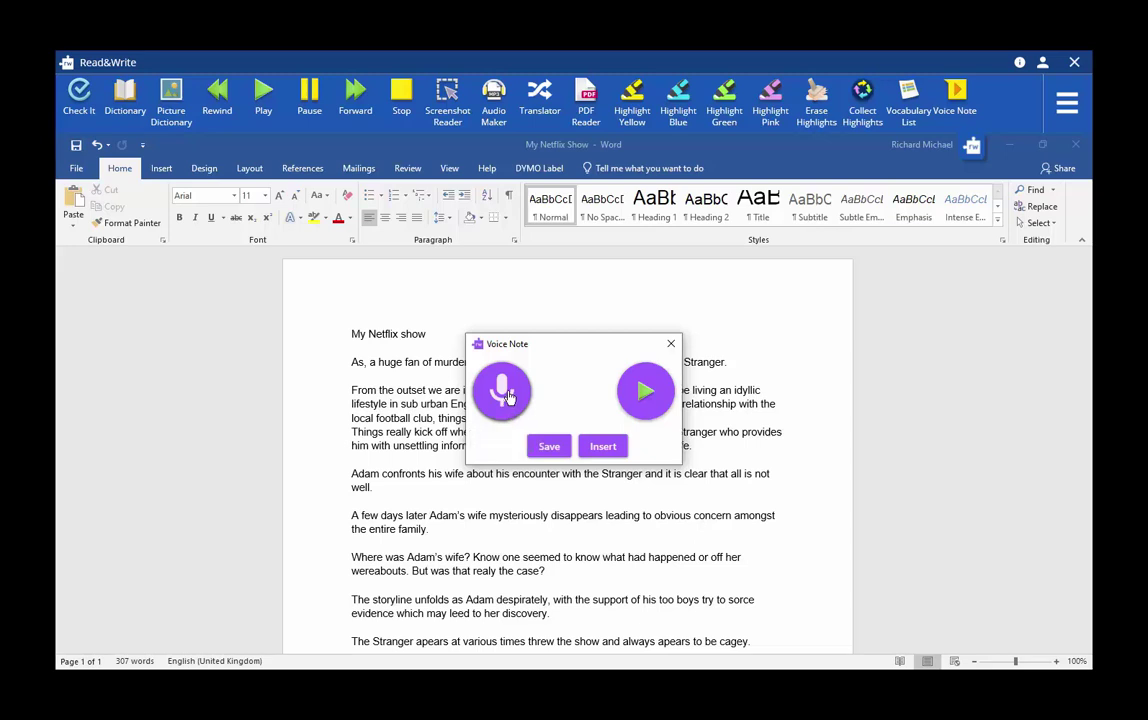
left_click(501, 391)
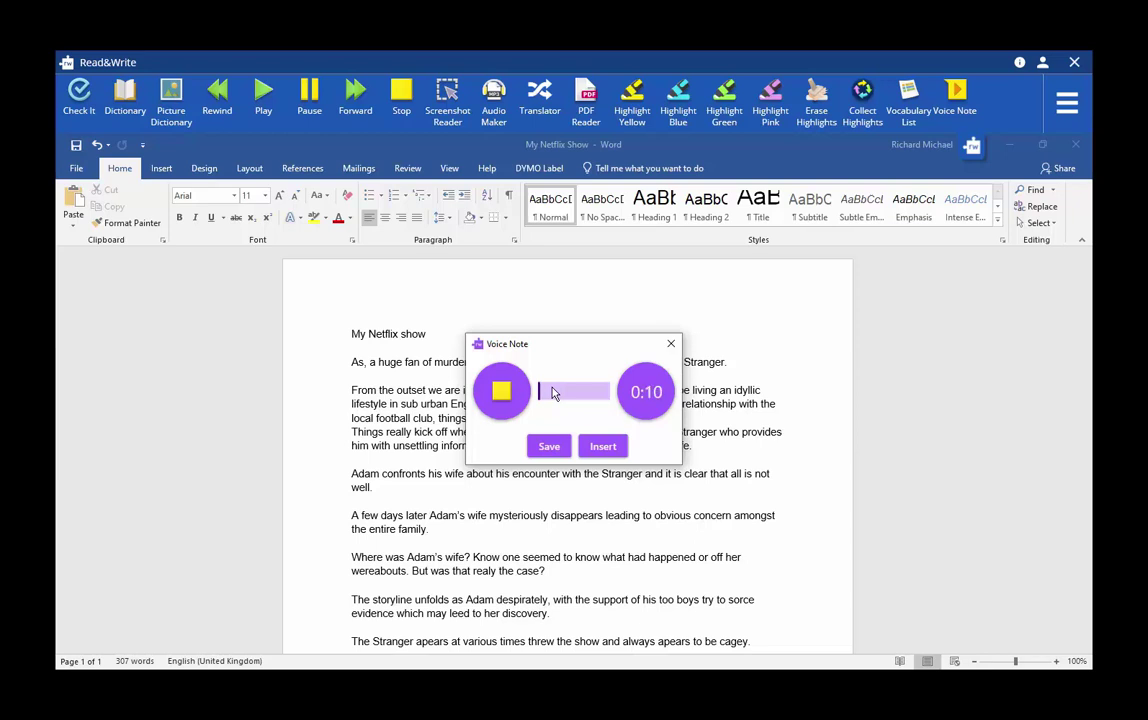
left_click(502, 391)
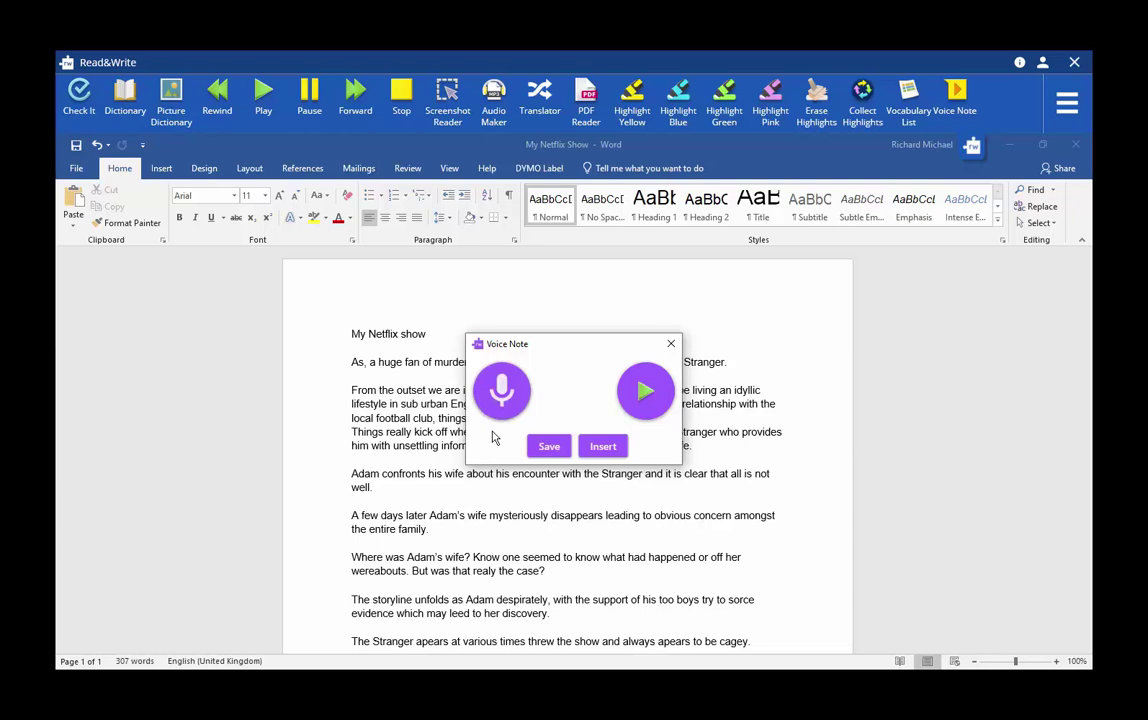
left_click(609, 450)
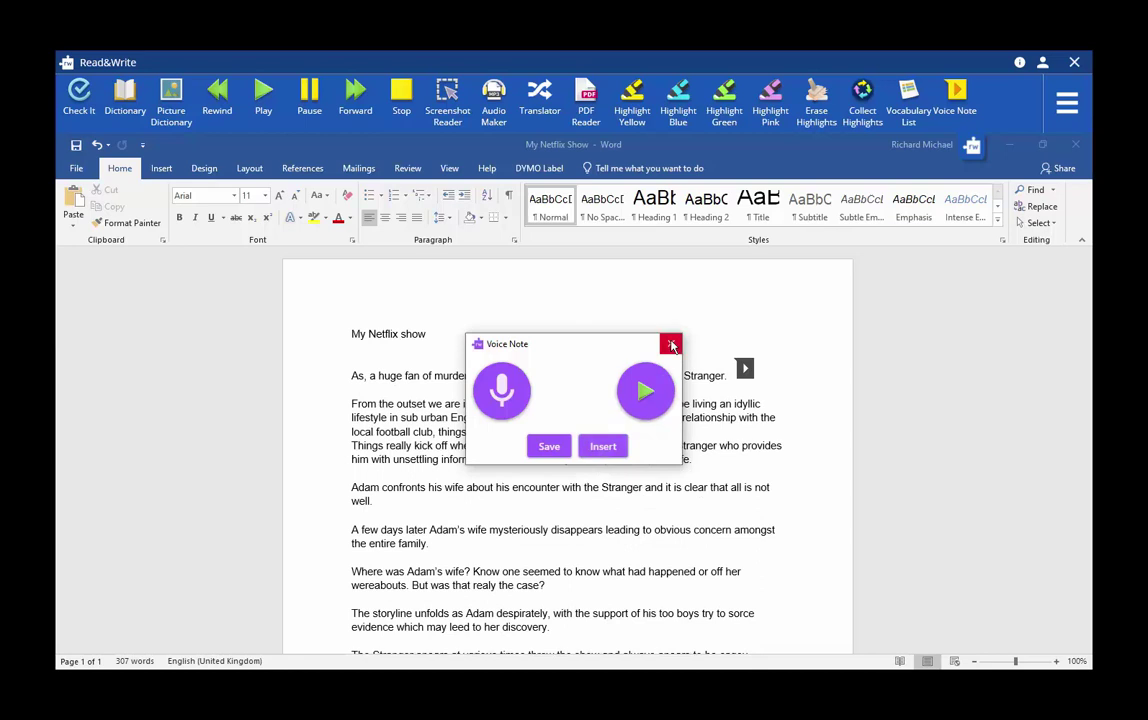
left_click(672, 345)
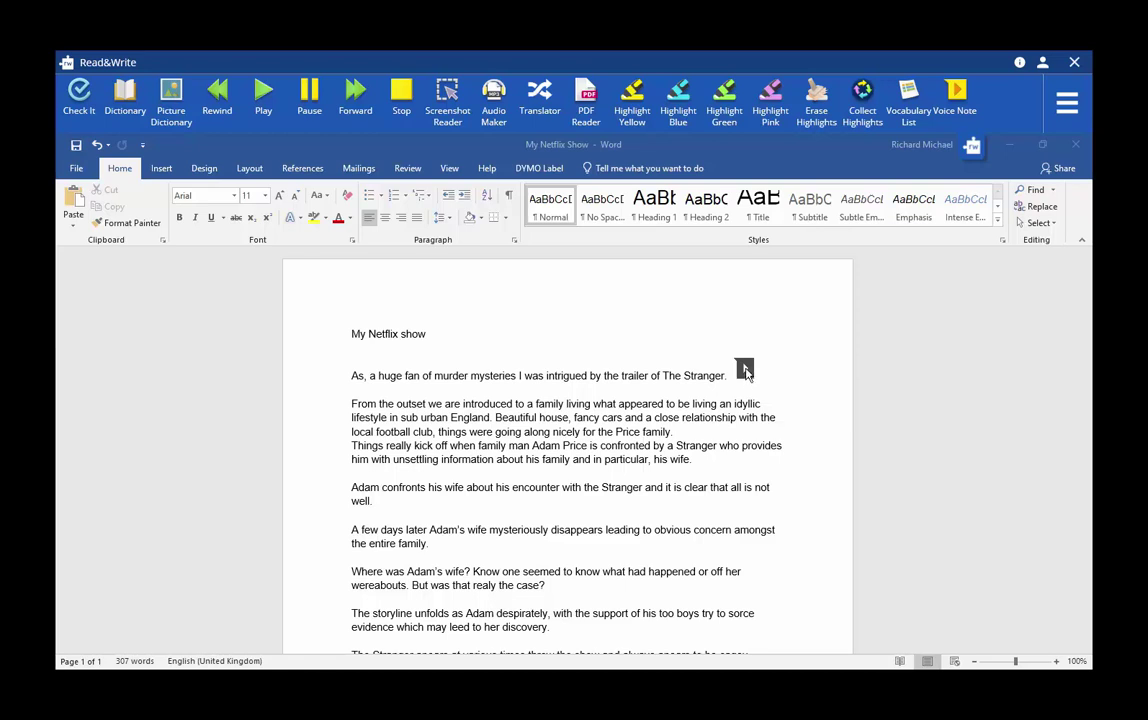
Step: Open the inserted voice note's MP3 file, listen to it in Groove Music, and return to the document
double_click(745, 369)
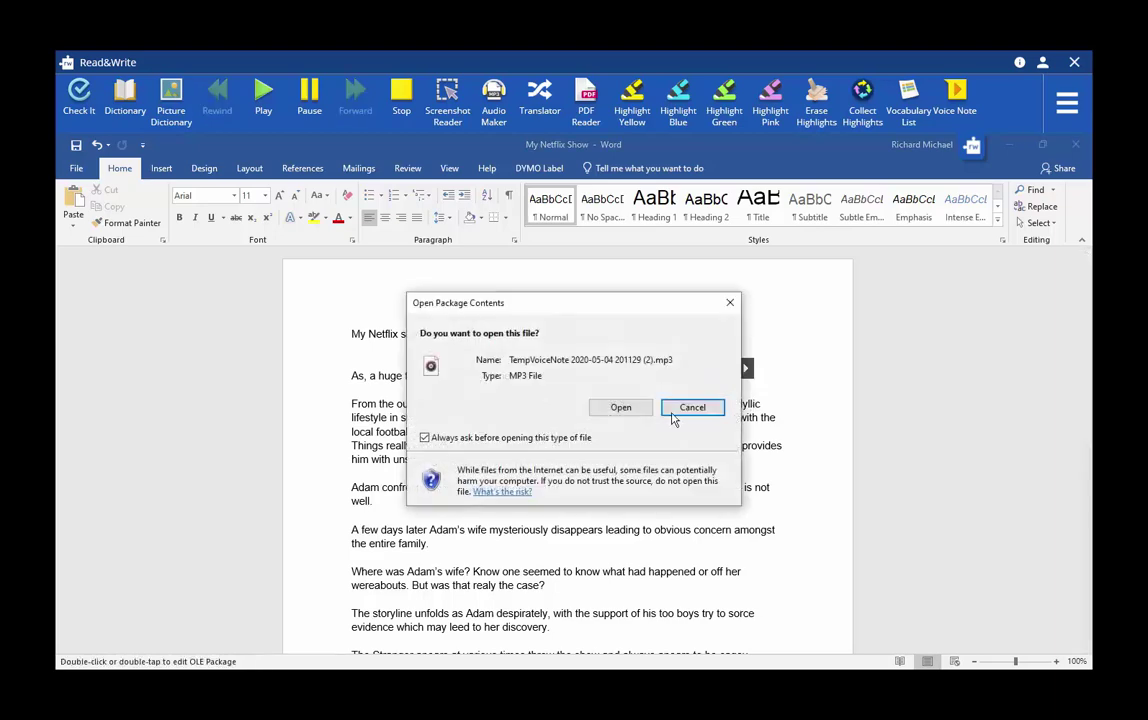
left_click(616, 409)
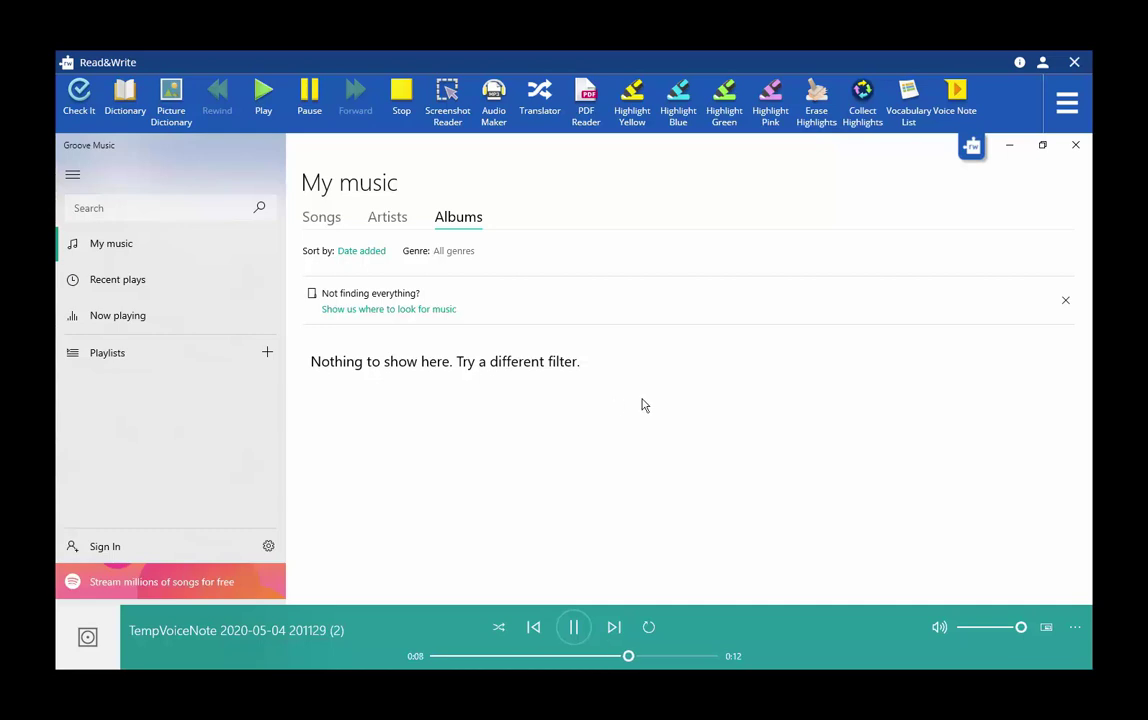
left_click(1085, 147)
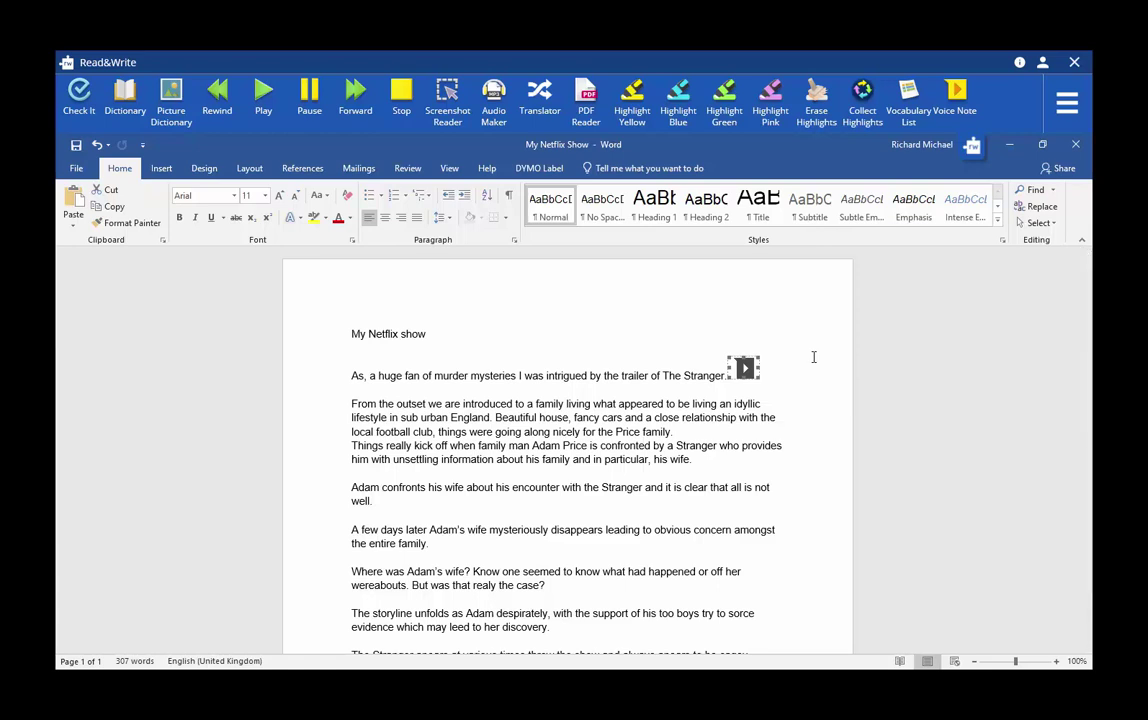
Step: Cut the voice note from the end of the opening sentence
right_click(747, 373)
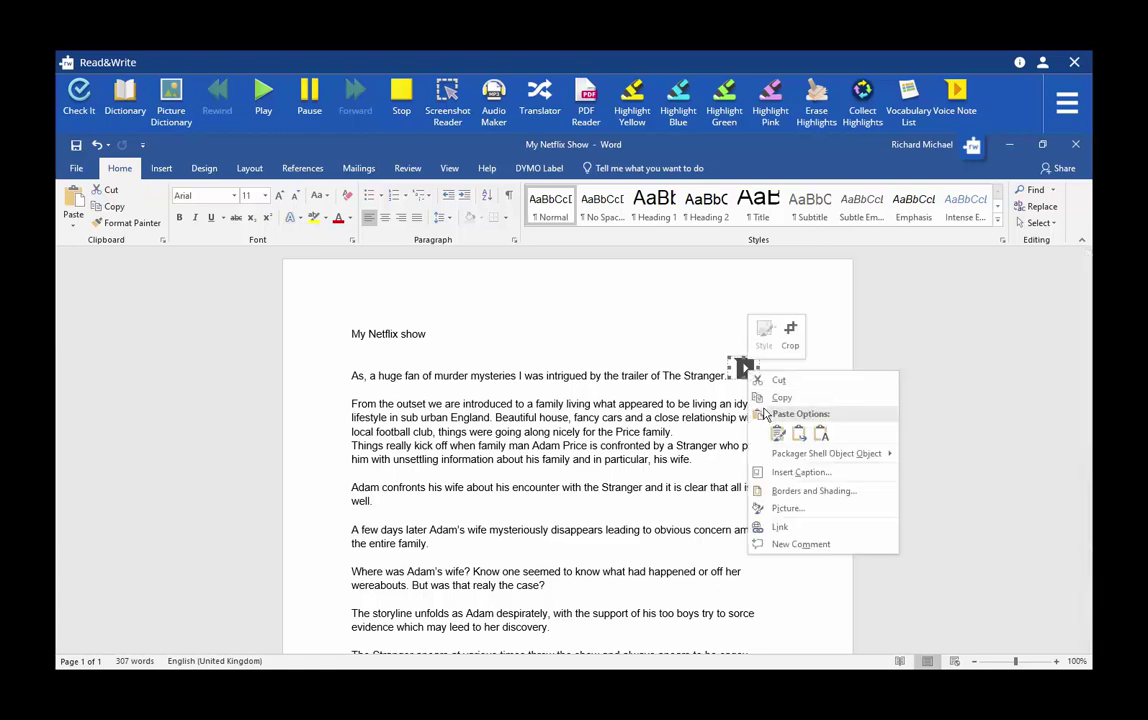
left_click(781, 388)
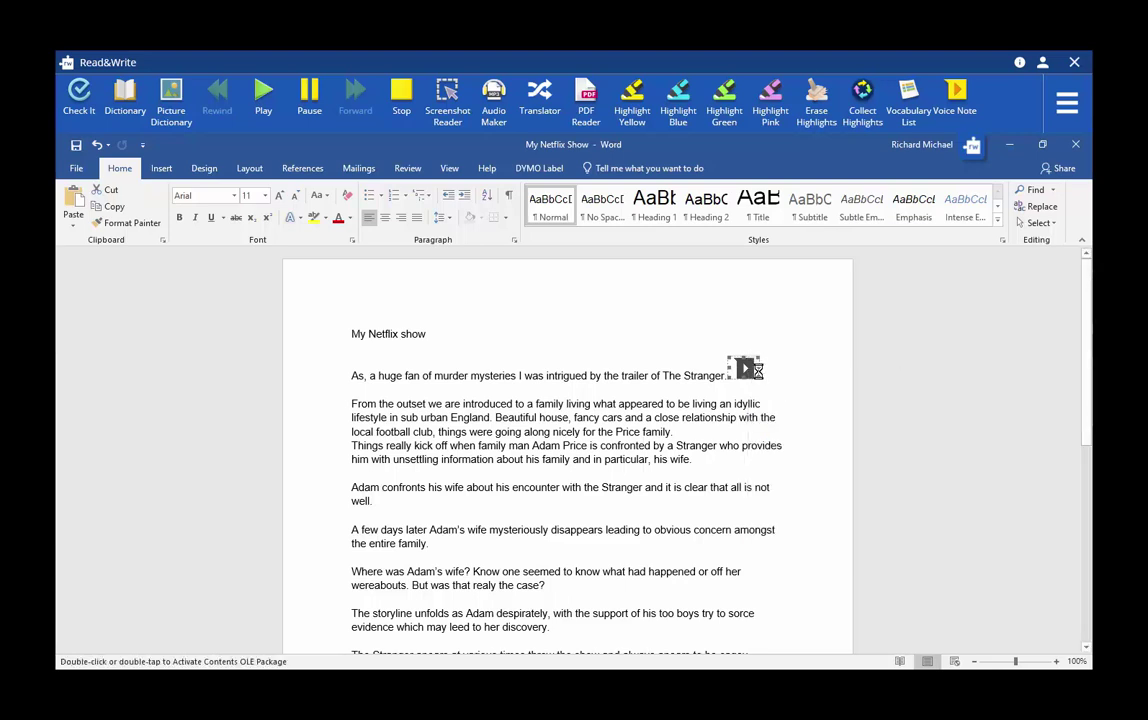